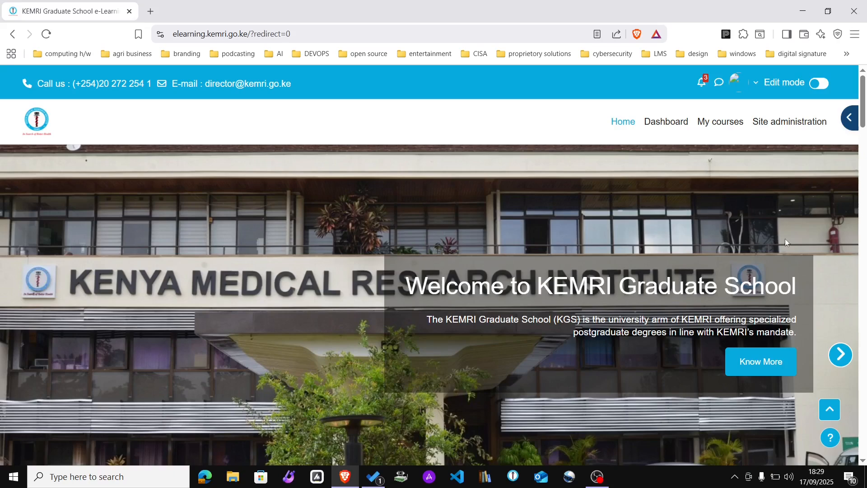
Step: Visit Site administration, then return to the site home page and scroll down
drag(863, 109, 847, 69)
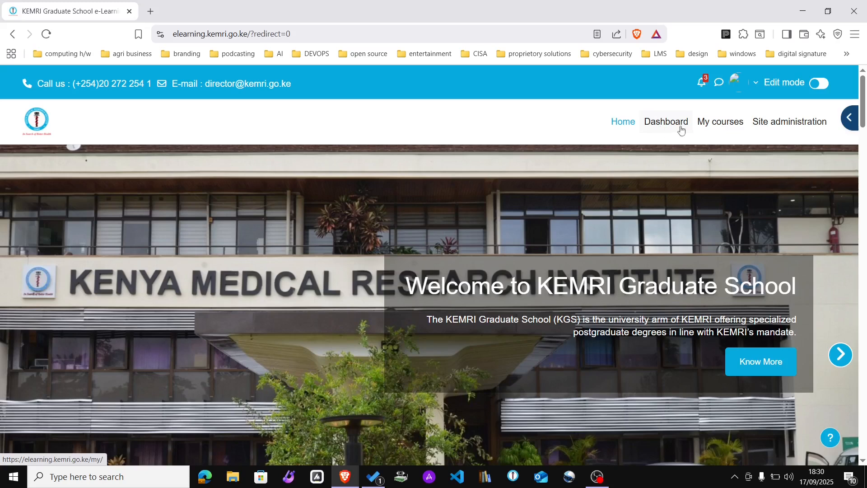
click(758, 130)
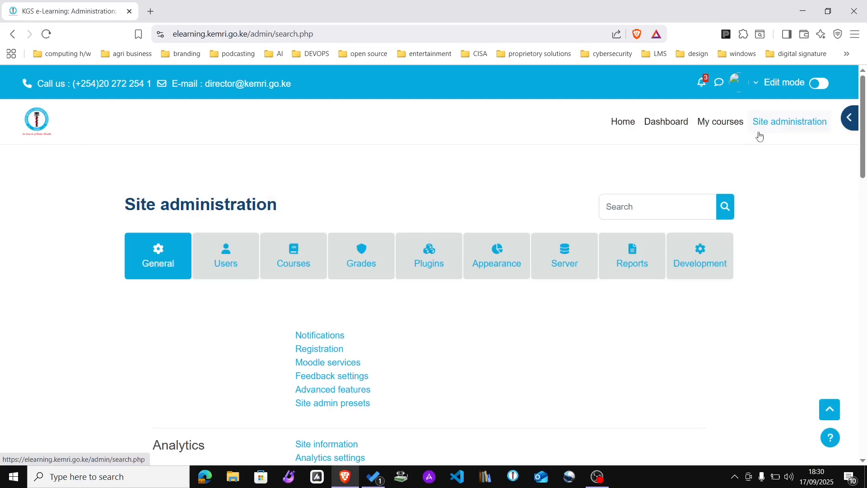
click(621, 122)
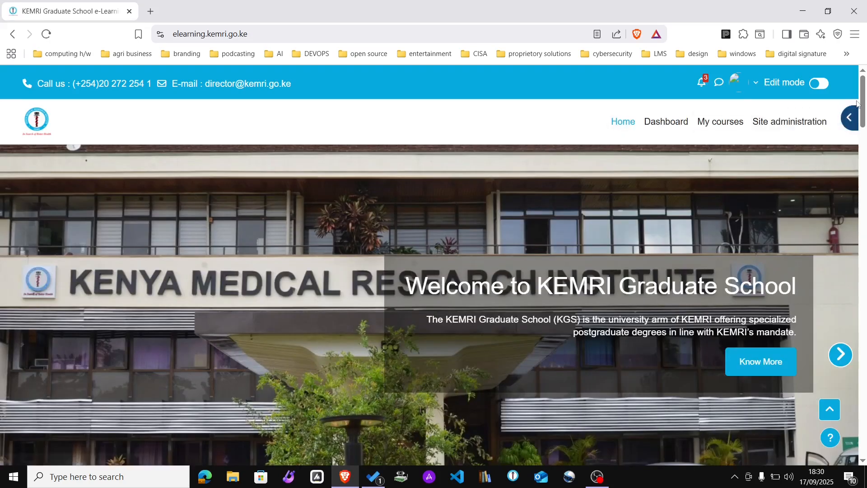
drag(862, 99, 863, 251)
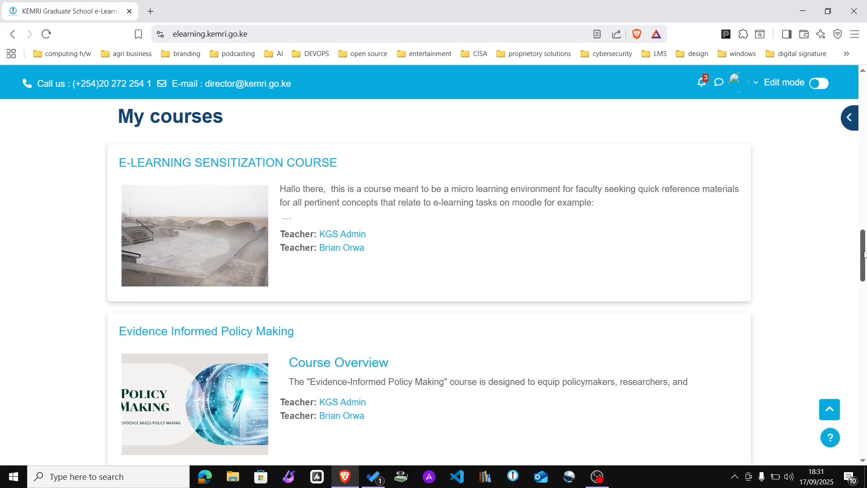
drag(863, 250, 851, 397)
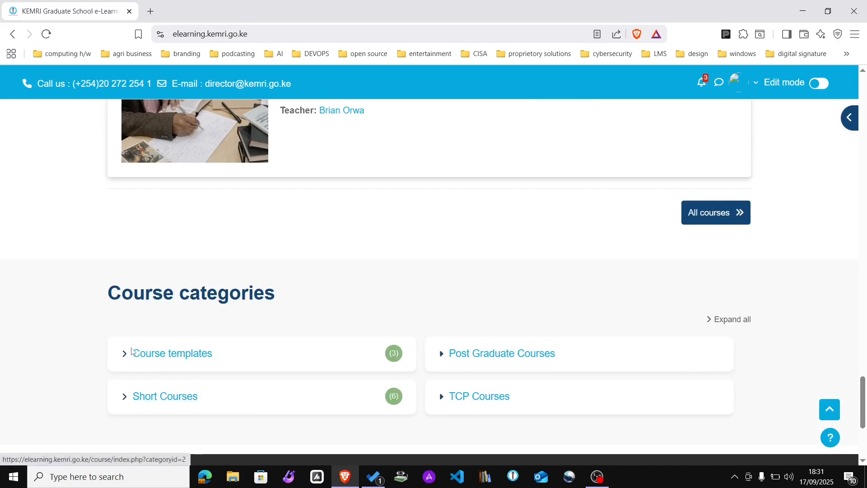
Step: Open the Course templates category and scroll through its three templates
click(196, 355)
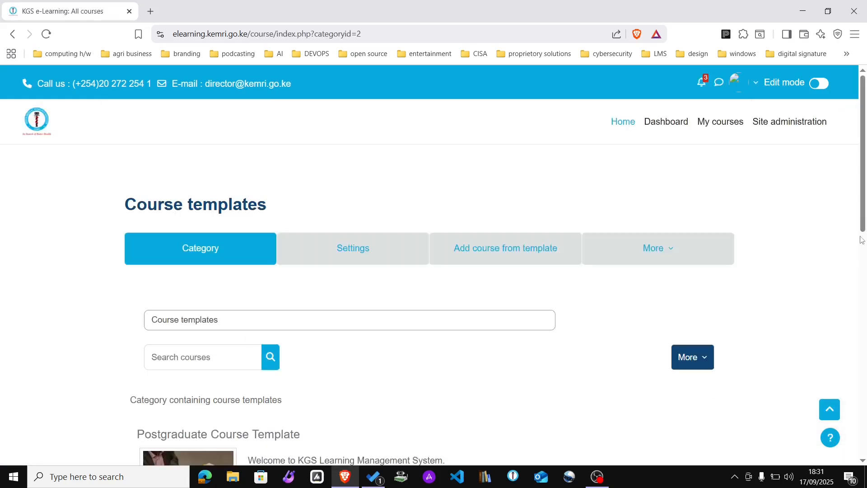
drag(863, 233, 864, 319)
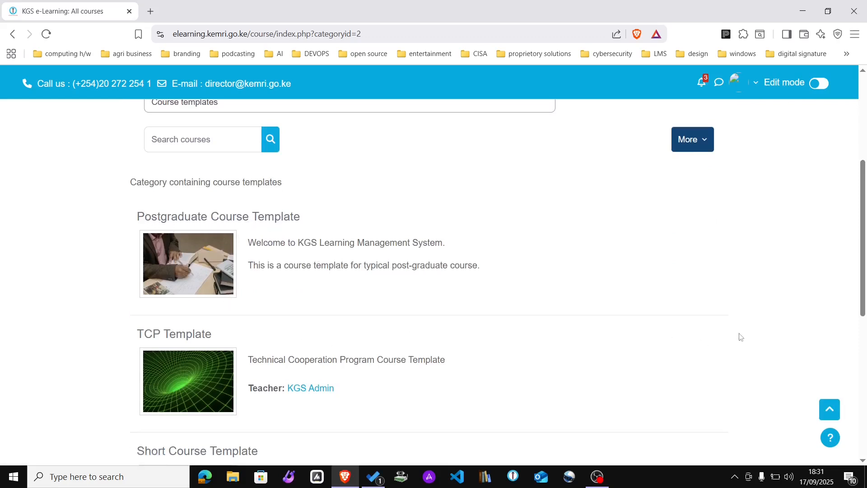
drag(863, 284, 864, 104)
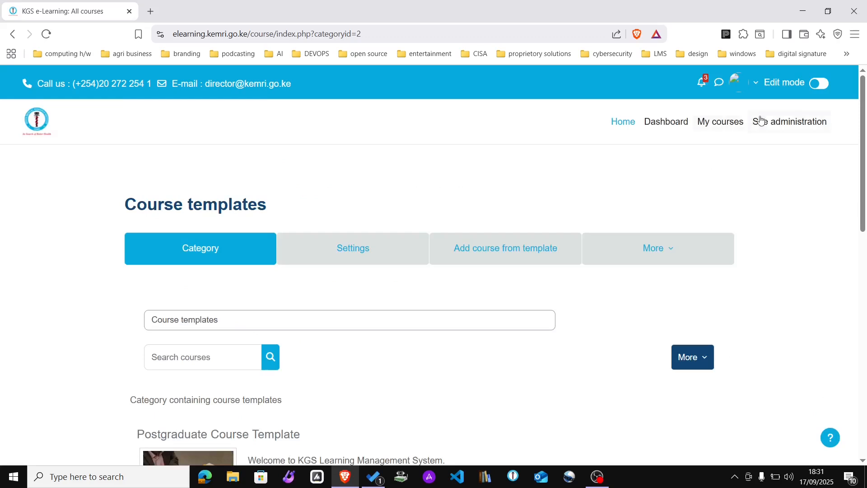
Step: From Site administration's Courses options, start adding a new course
click(780, 126)
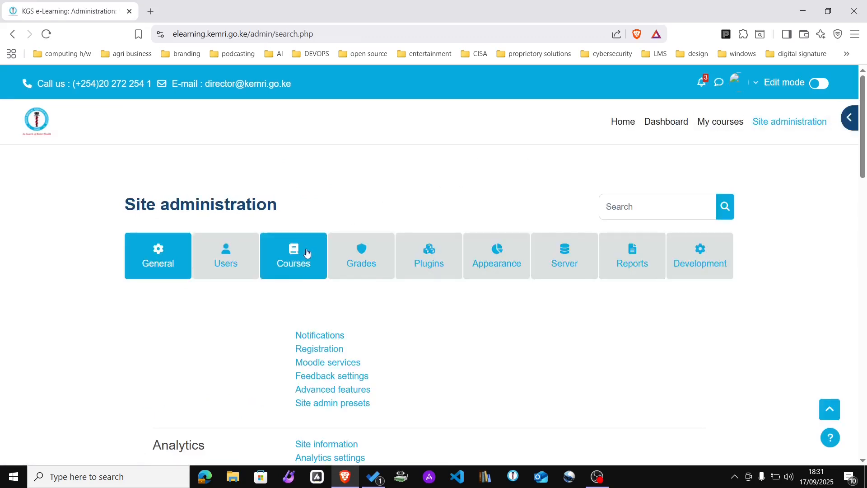
click(299, 265)
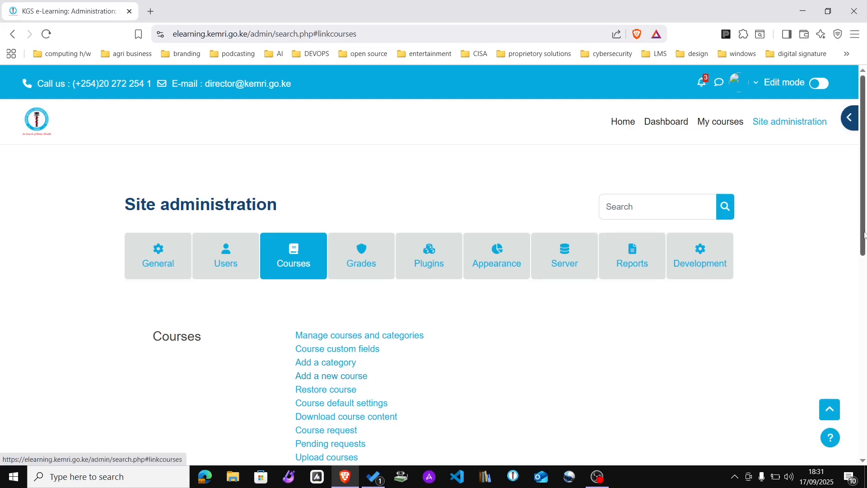
drag(865, 235, 863, 277)
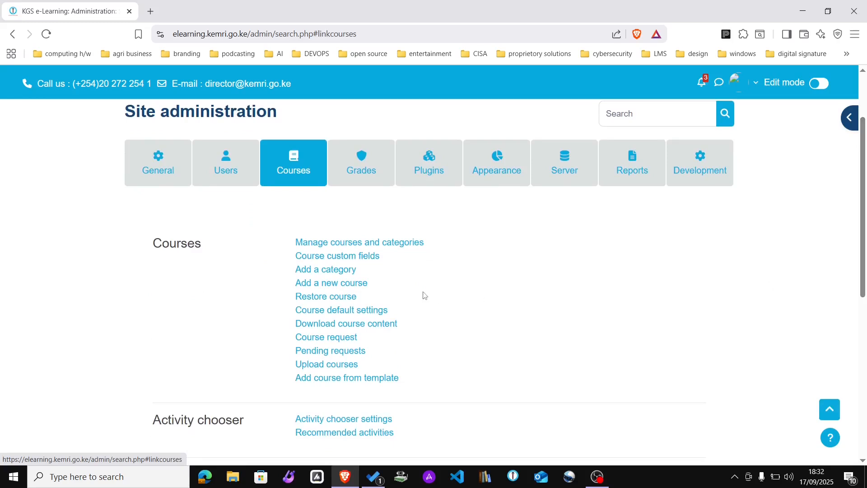
click(331, 284)
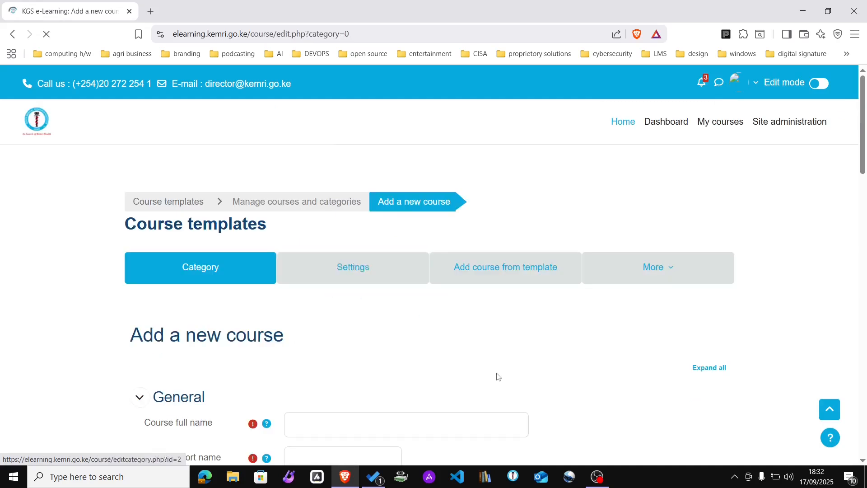
Step: Scroll through the blank Add a new course form under Course templates
scroll(492, 365, down, 2)
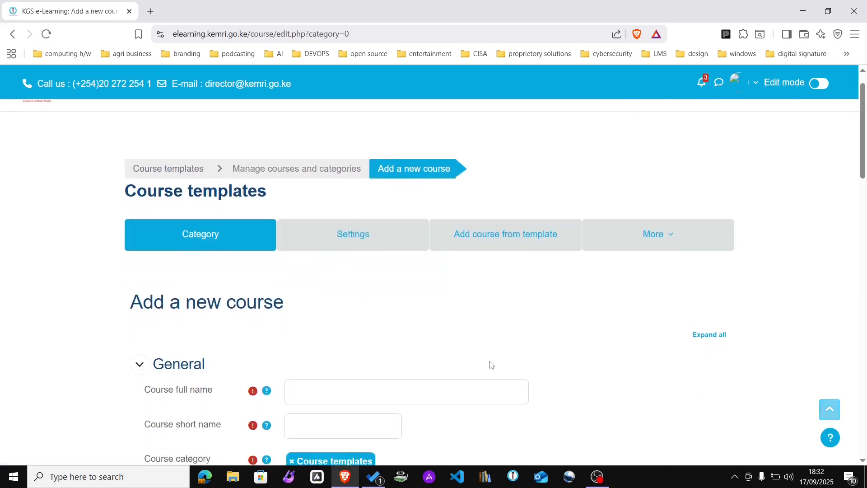
scroll(490, 361, up, 1)
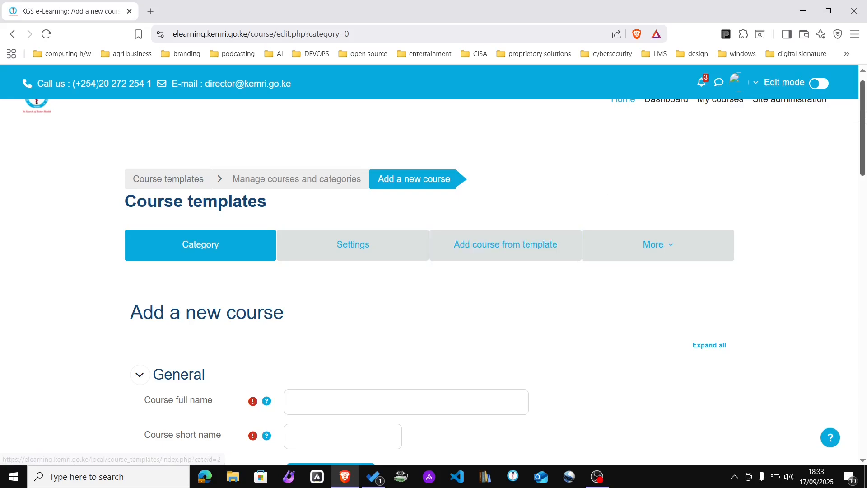
drag(864, 122, 864, 156)
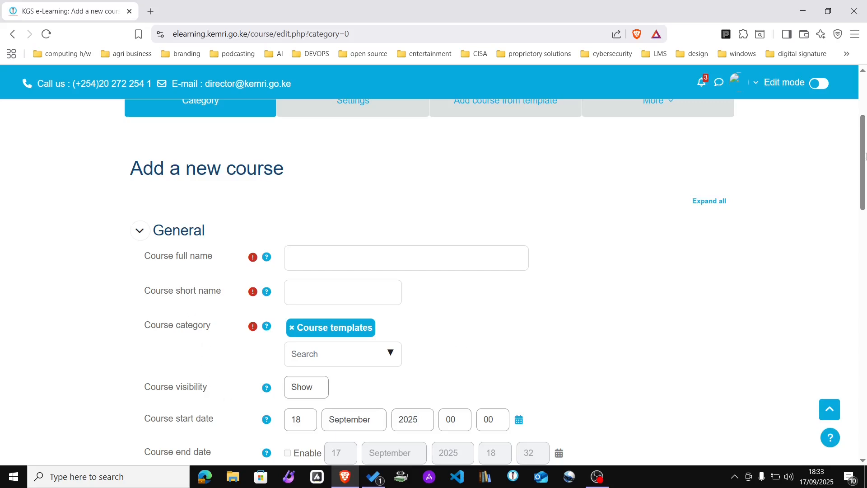
drag(865, 156, 863, 133)
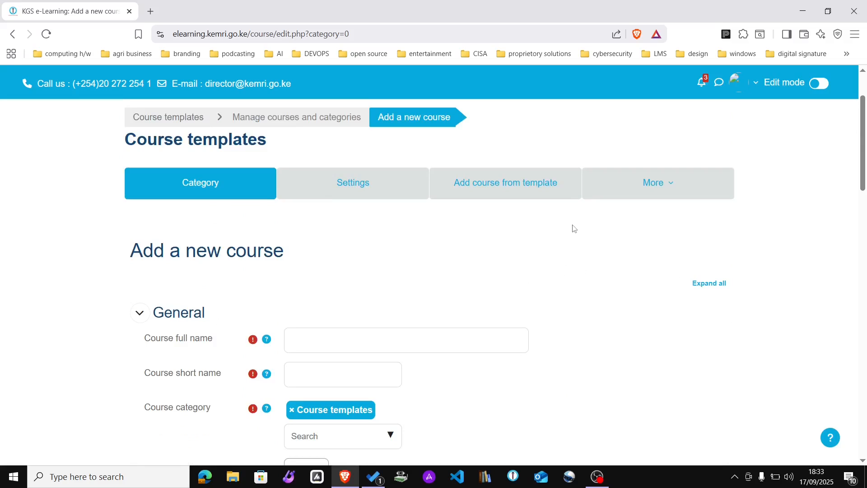
Step: Switch to Add course from template and choose Postgraduate Course Template as the base
click(483, 185)
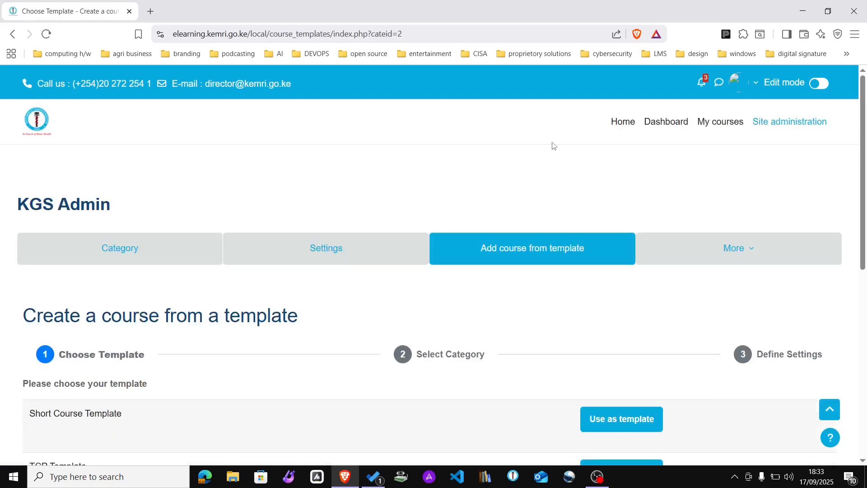
drag(863, 118, 864, 193)
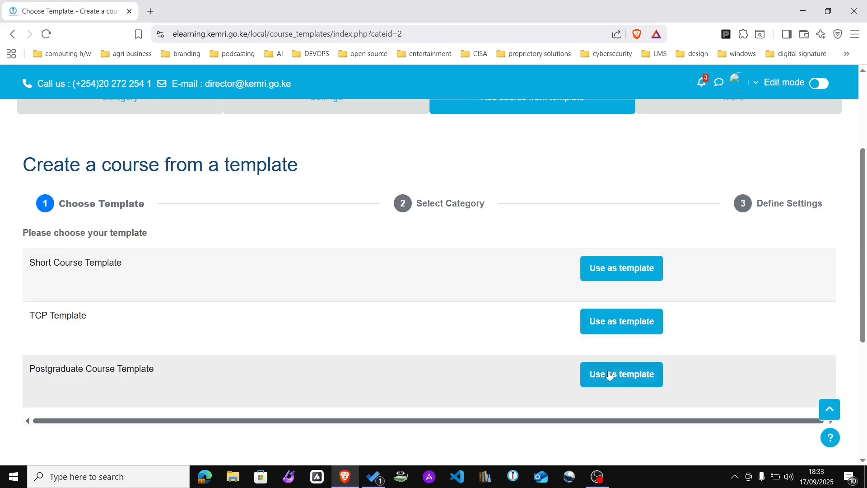
click(623, 380)
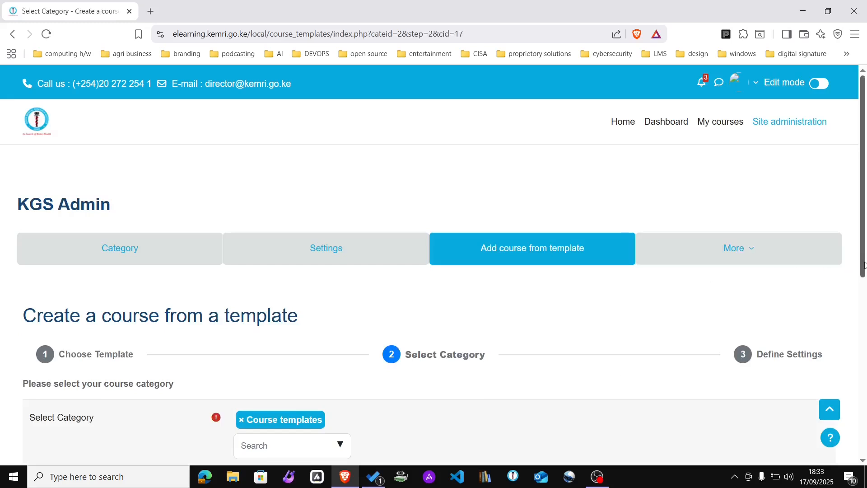
Step: Change the wizard's category from Course templates to Post Graduate Courses
drag(862, 271, 864, 356)
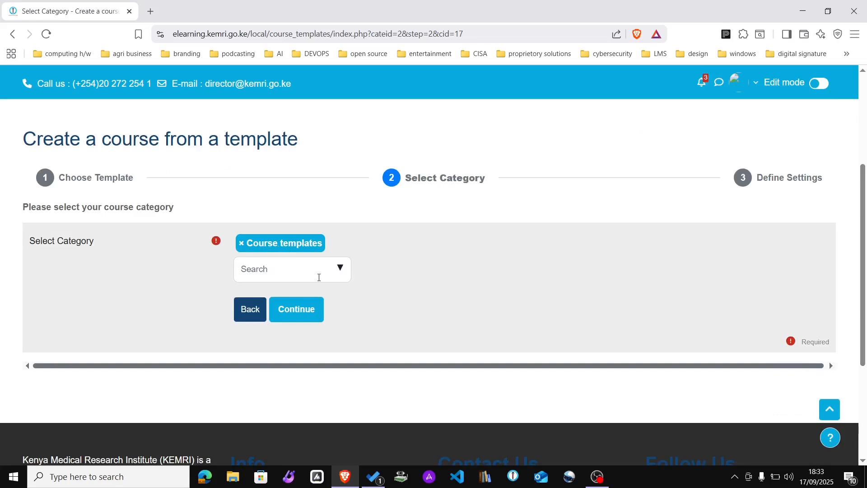
click(344, 280)
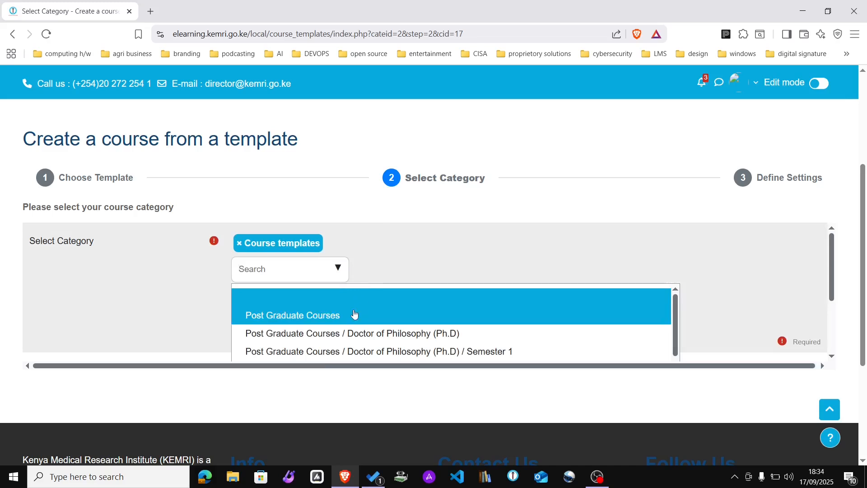
drag(863, 204, 866, 265)
drag(674, 219, 677, 228)
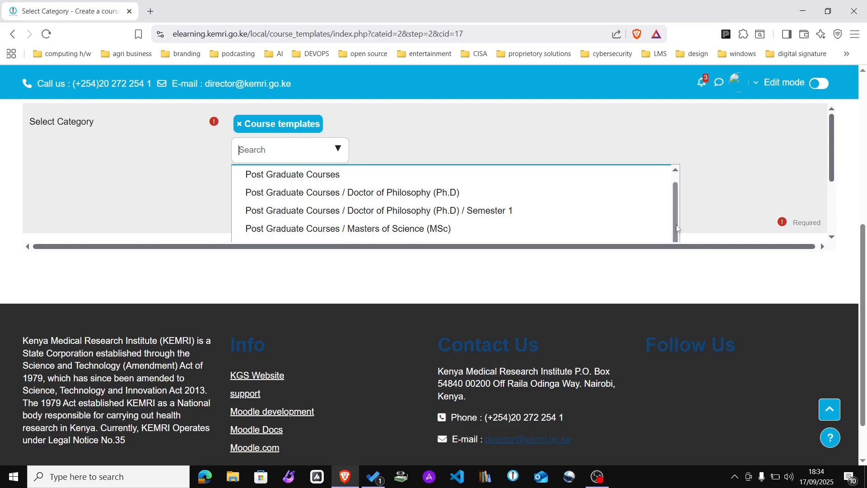
drag(677, 229, 682, 246)
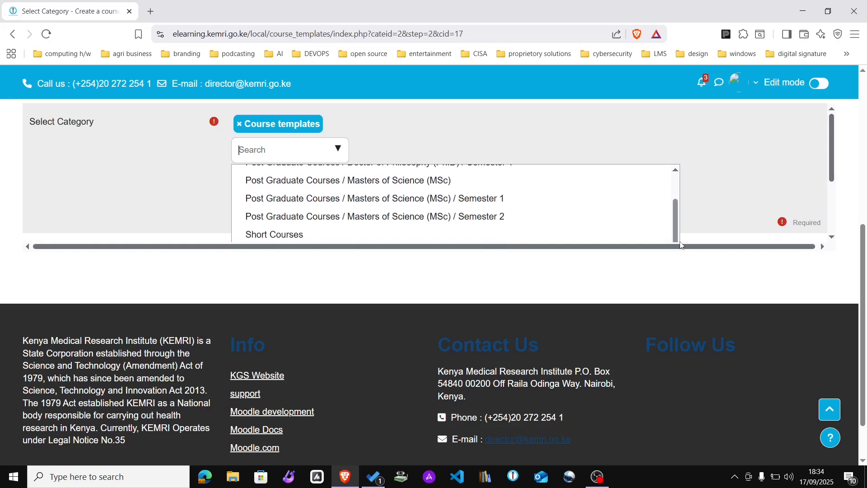
drag(682, 245, 673, 186)
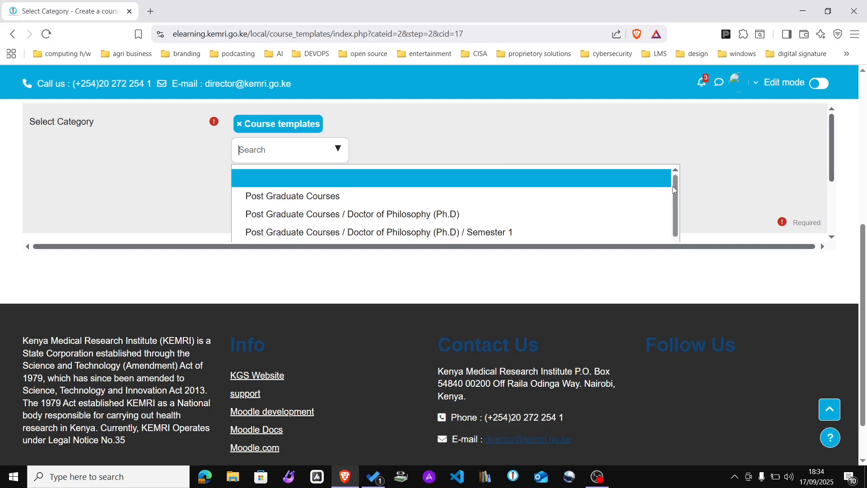
click(307, 201)
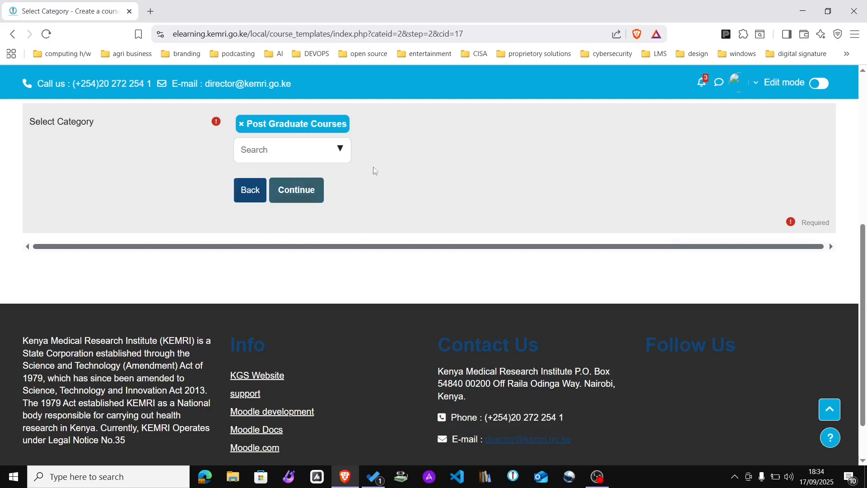
Step: Enter course name 'Virology Test Course' and short name 'VTC-001', then create the course
click(294, 191)
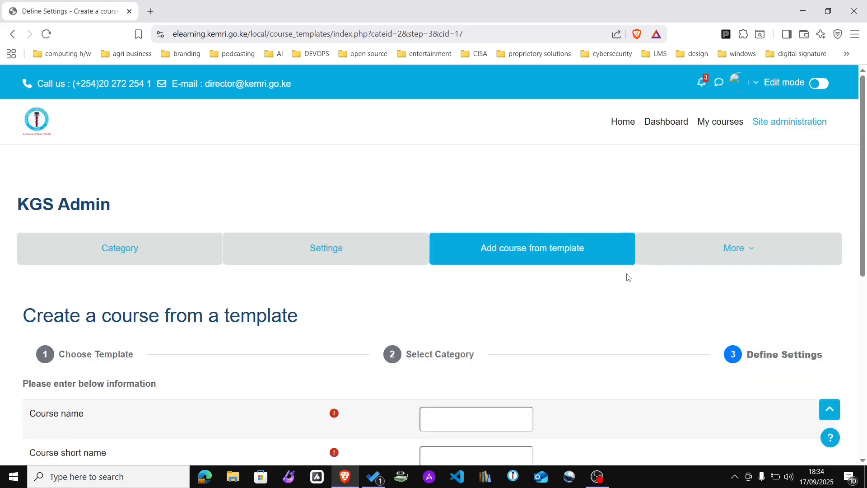
scroll(865, 259, down, 4)
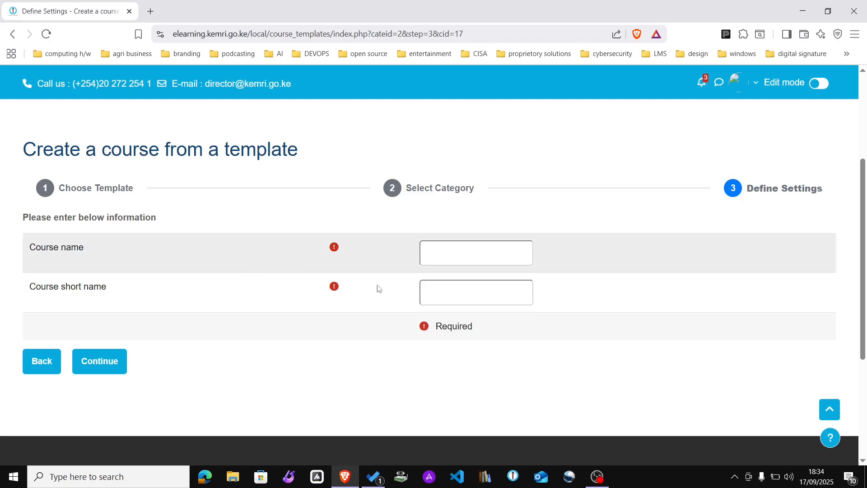
click(434, 257)
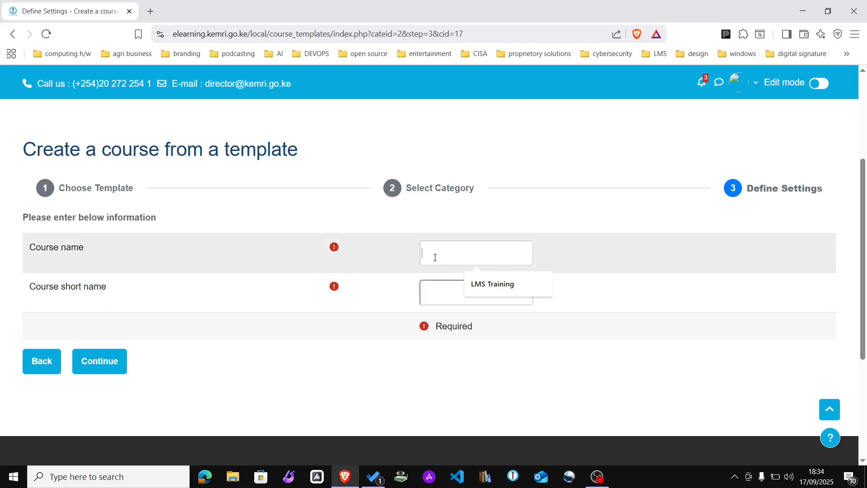
text(Virolo)
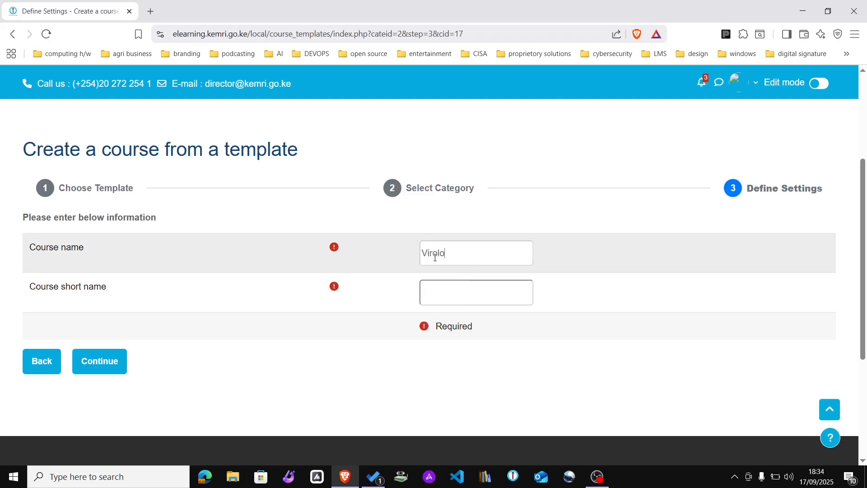
text(gy Test Course)
click(449, 294)
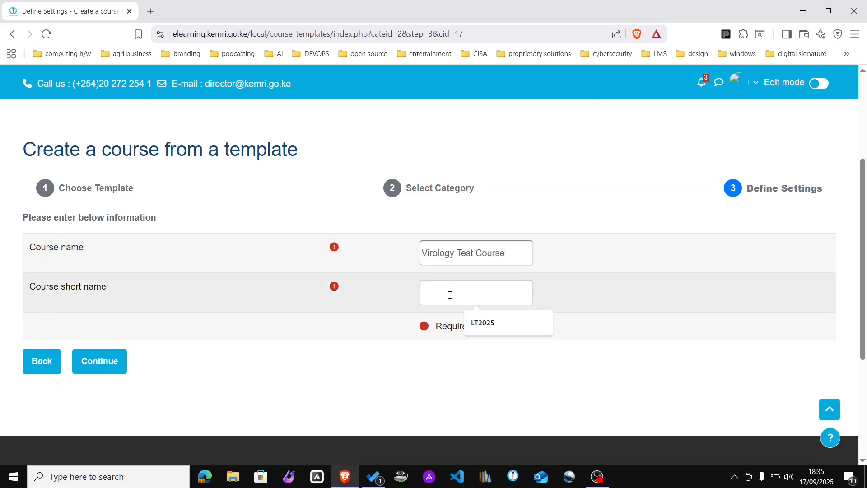
text(VT)
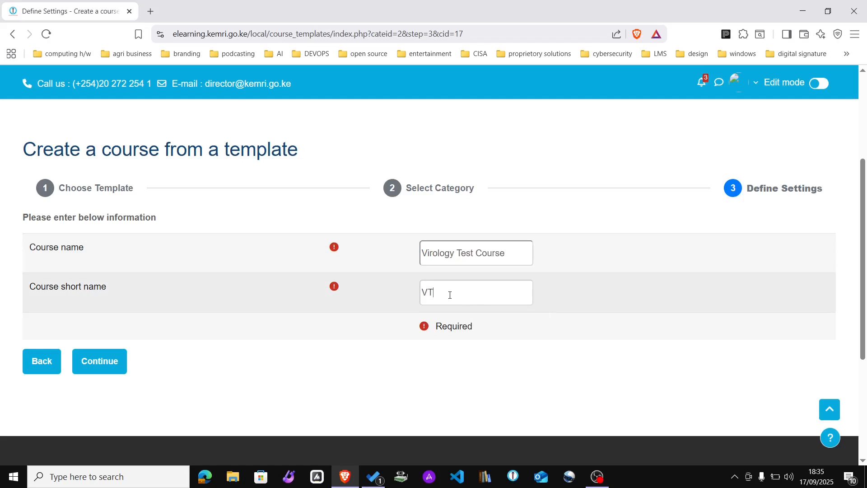
text(C-001)
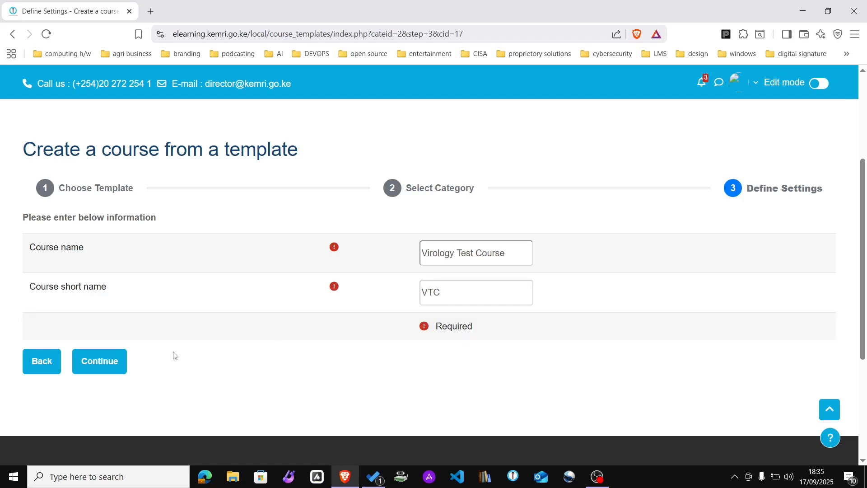
click(100, 361)
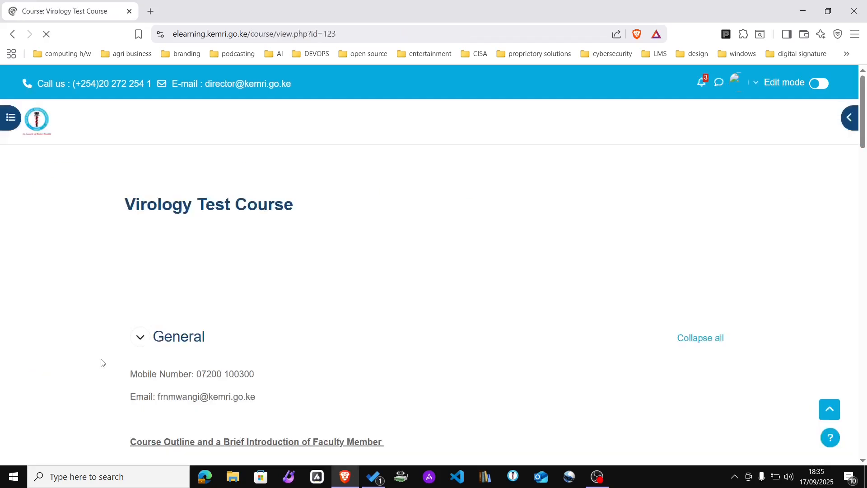
Step: Scroll through the Virology Test Course page from Announcements down to the Week sections
scroll(101, 362, down, 6)
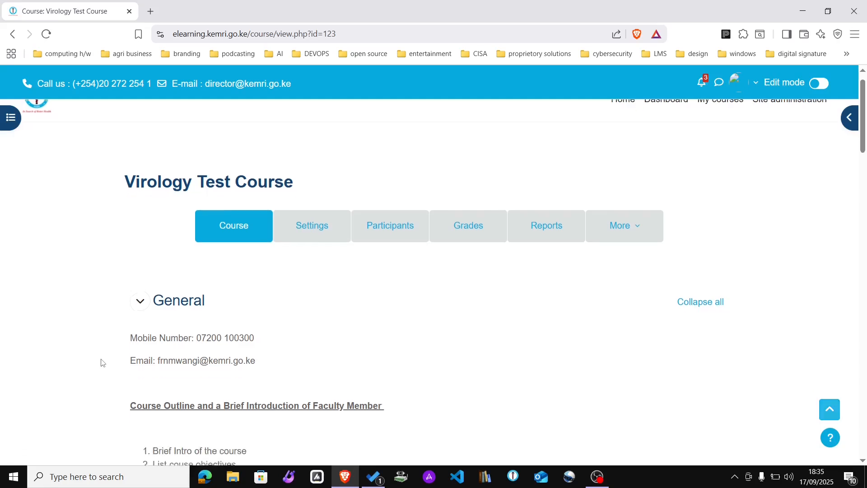
scroll(101, 362, down, 1)
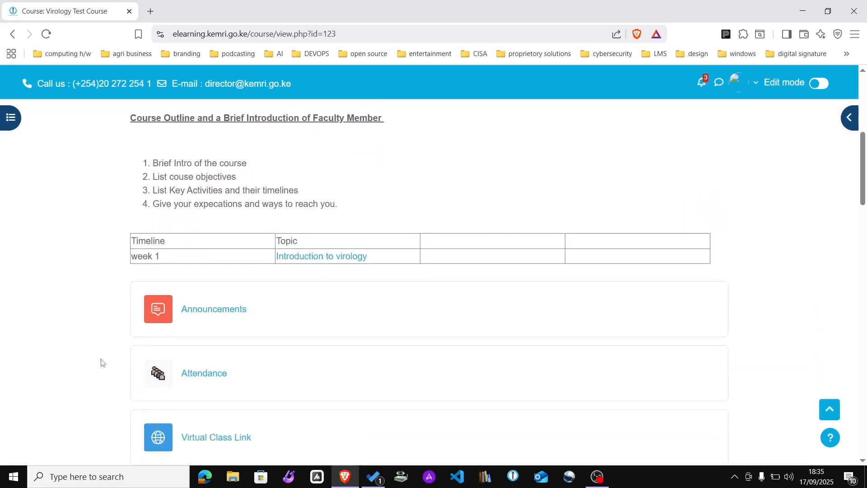
scroll(101, 362, up, 4)
scroll(102, 362, up, 2)
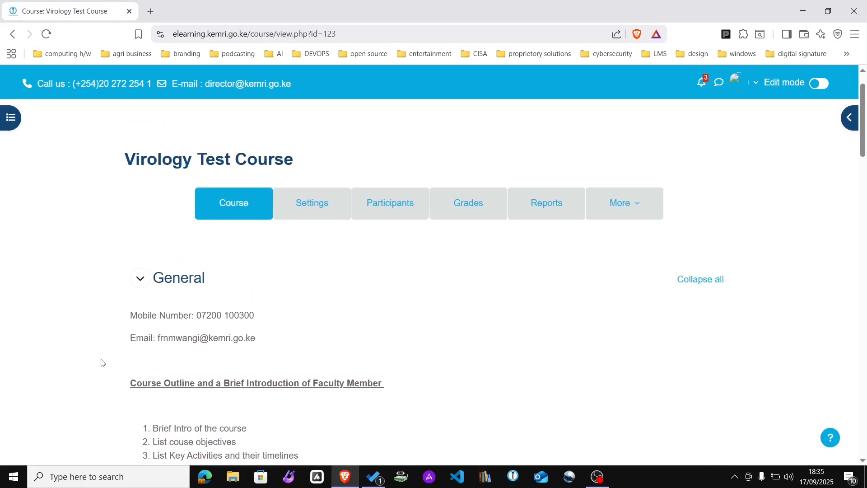
scroll(101, 362, down, 1)
scroll(101, 362, up, 1)
scroll(101, 362, down, 3)
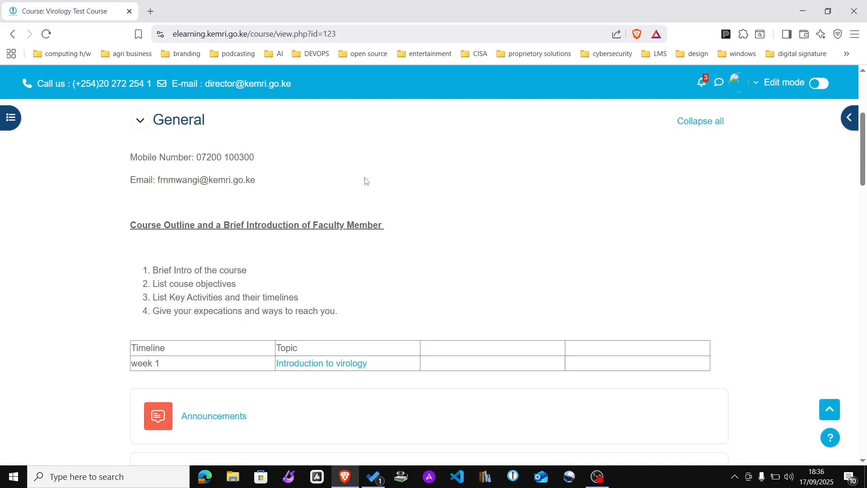
scroll(366, 181, down, 1)
scroll(366, 181, down, 3)
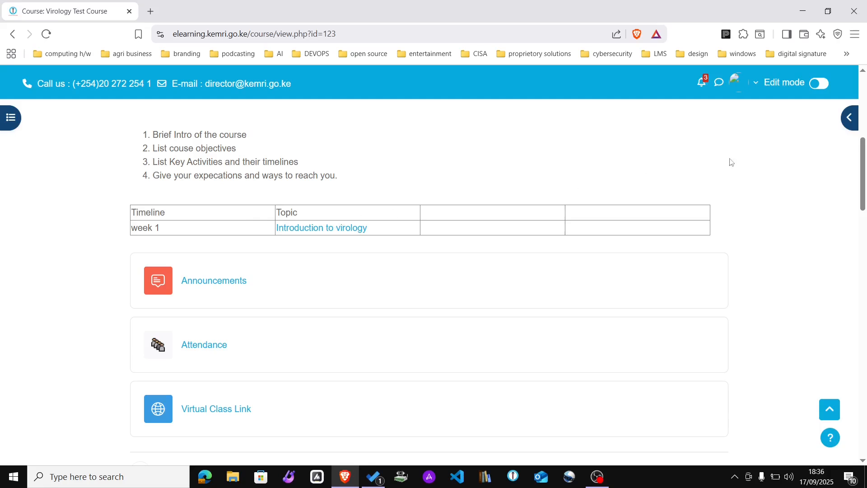
scroll(864, 202, down, 3)
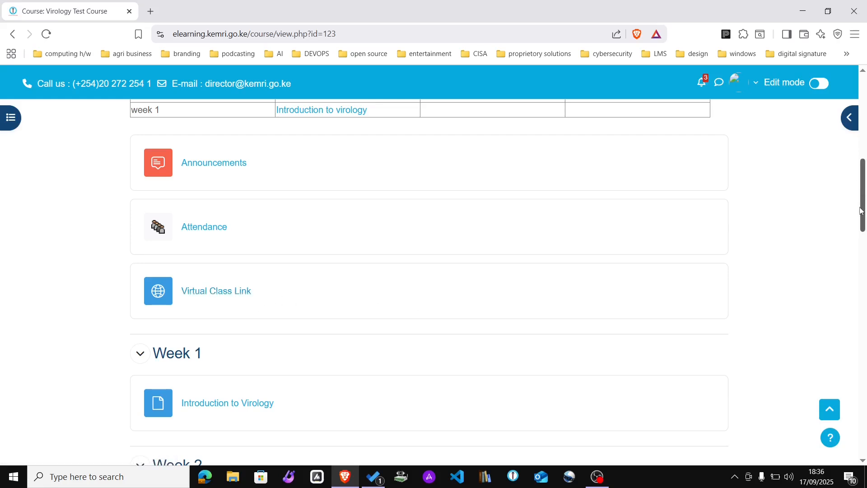
scroll(864, 202, down, 2)
drag(863, 229, 864, 202)
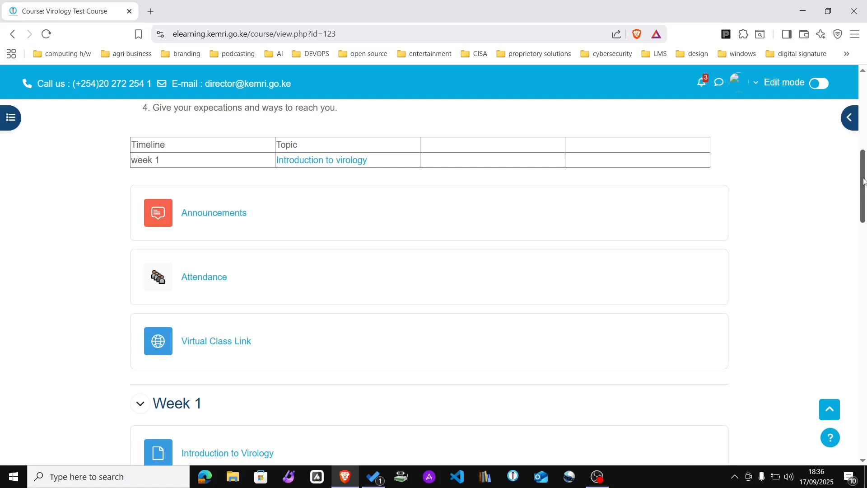
drag(864, 181, 863, 223)
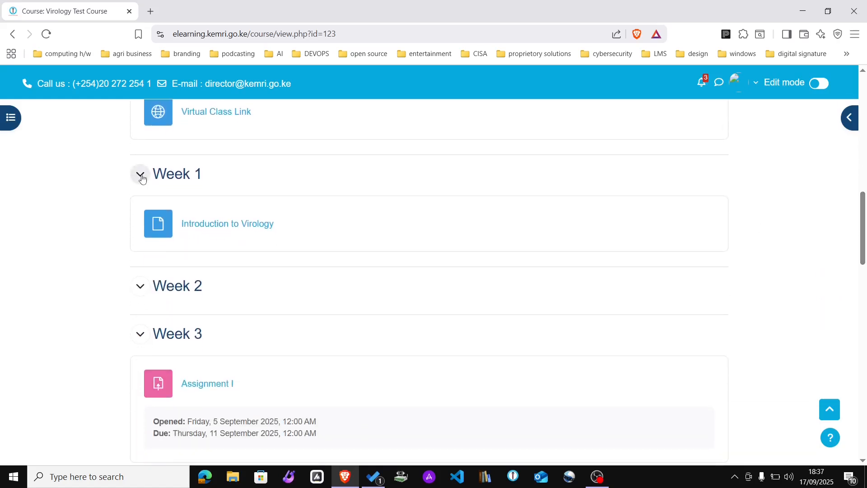
Step: Collapse Week 1, Week 2, Week 3, Week 4 and Week 5 on the course page
click(142, 179)
click(143, 214)
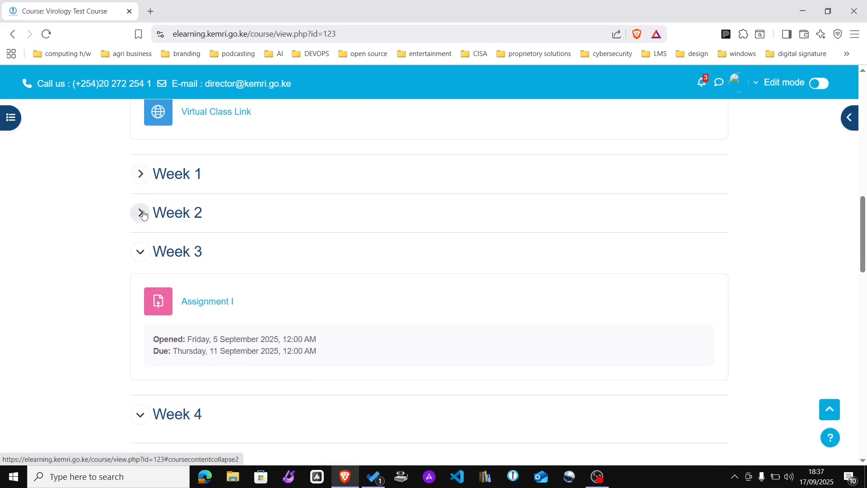
click(140, 252)
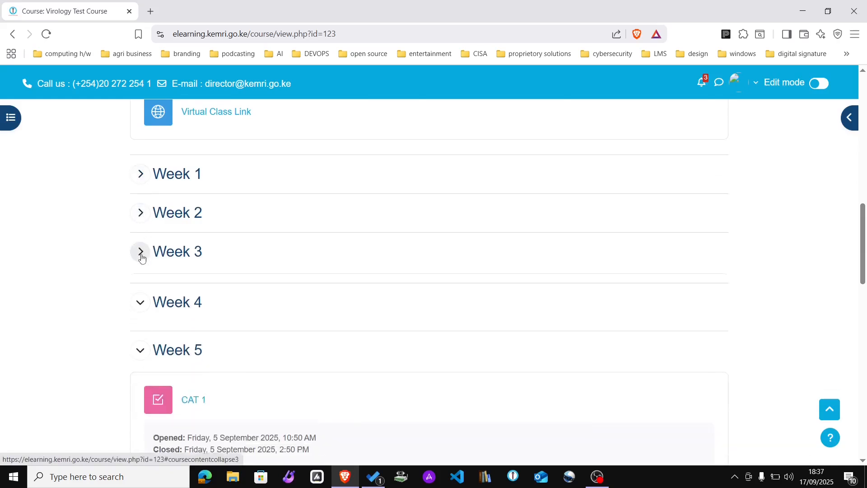
click(147, 295)
click(140, 334)
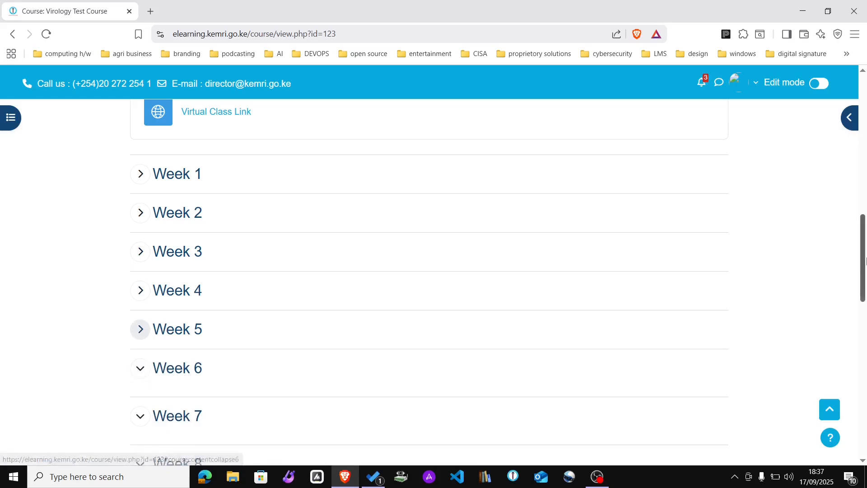
mouse_move(865, 260)
mouse_down()
mouse_move(865, 400)
mouse_move(861, 257)
mouse_up()
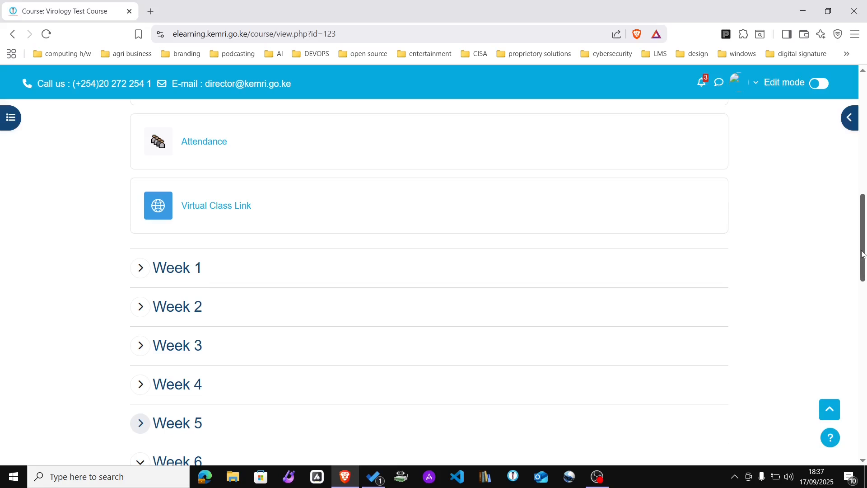
drag(862, 254, 855, 150)
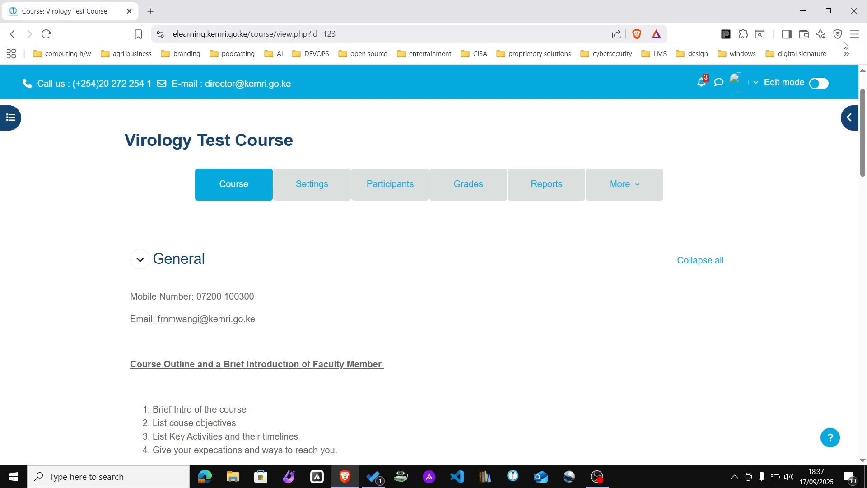
mouse_move(862, 150)
mouse_down()
mouse_move(861, 185)
mouse_move(861, 161)
mouse_up()
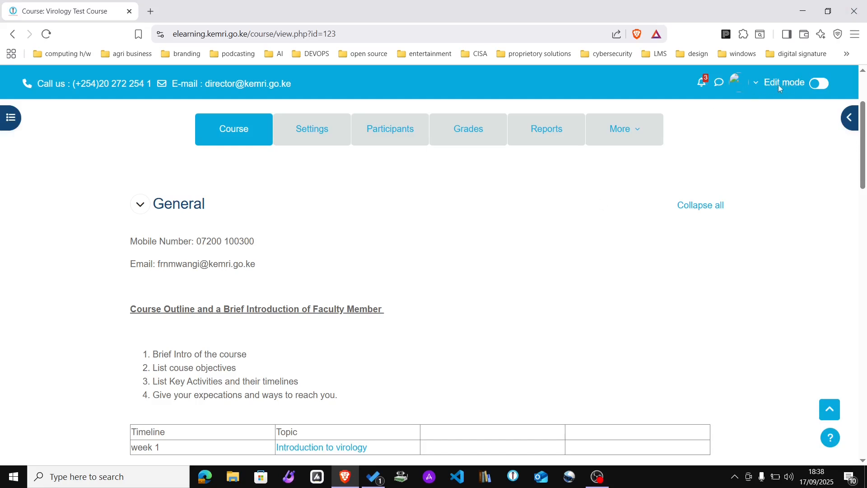
Step: Switch on Edit mode and scroll through the General section's contact details and outline
click(824, 86)
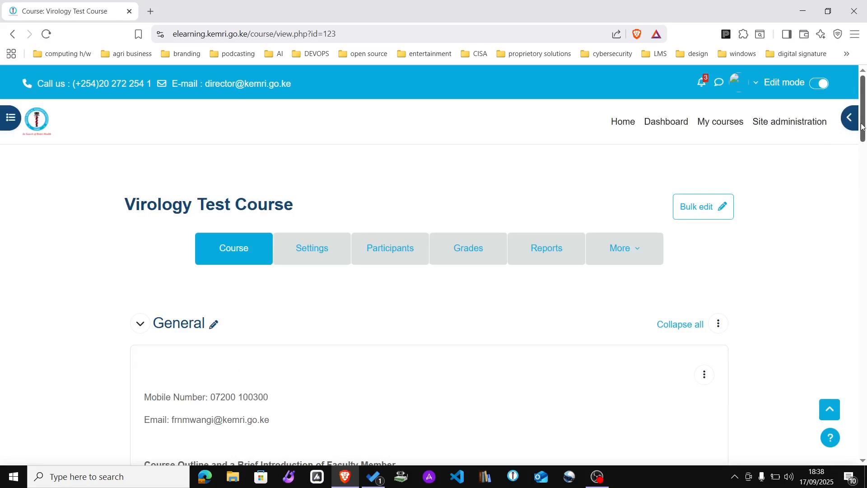
scroll(862, 126, down, 2)
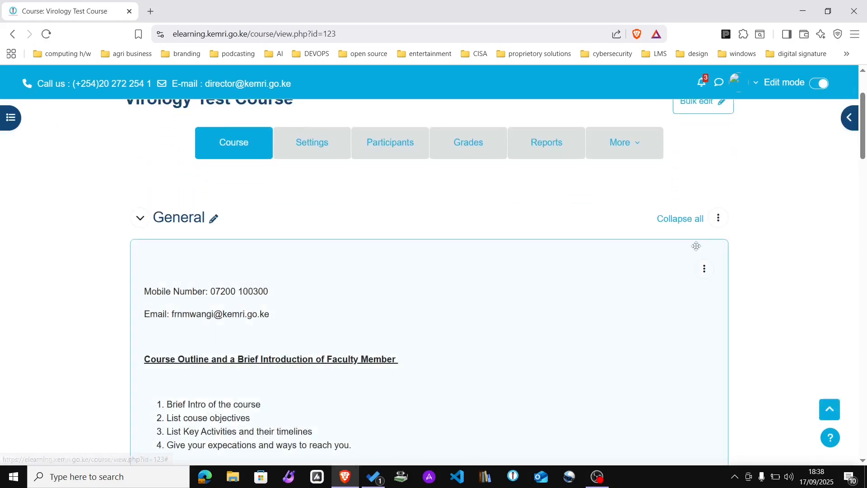
drag(863, 149, 865, 191)
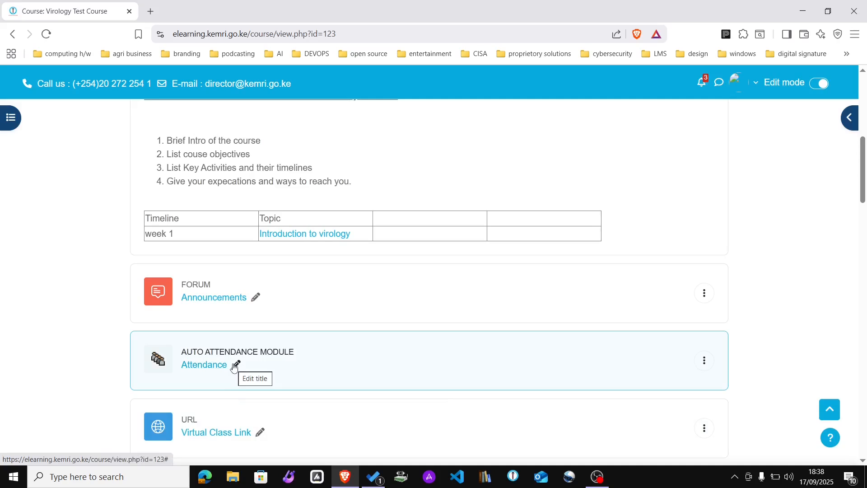
drag(864, 198, 863, 166)
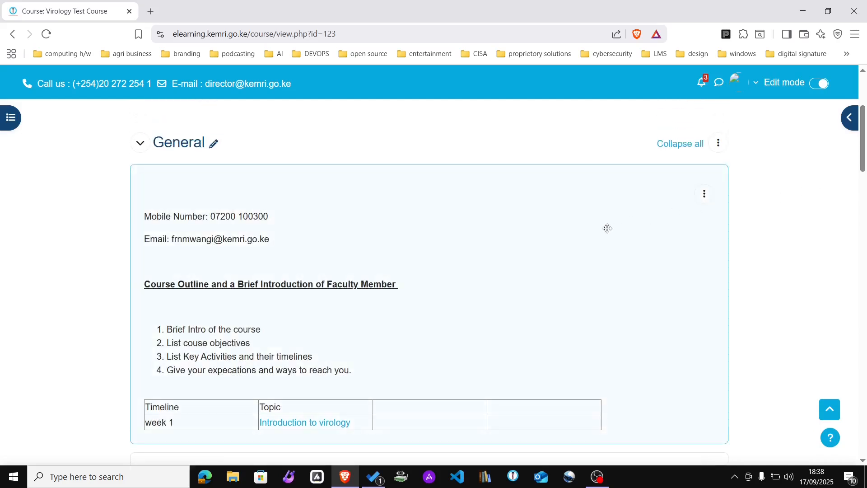
Step: Edit the contact text block: replace the mobile number with a new one and bold 'Mobile Number'
click(704, 199)
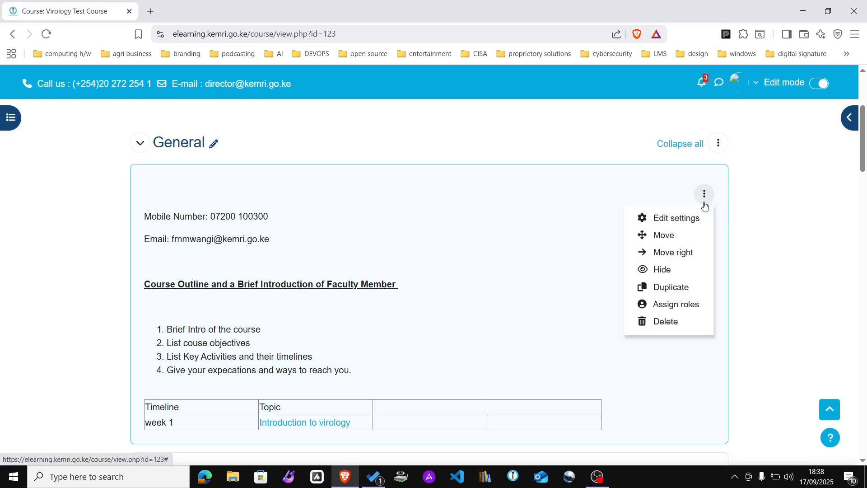
click(683, 220)
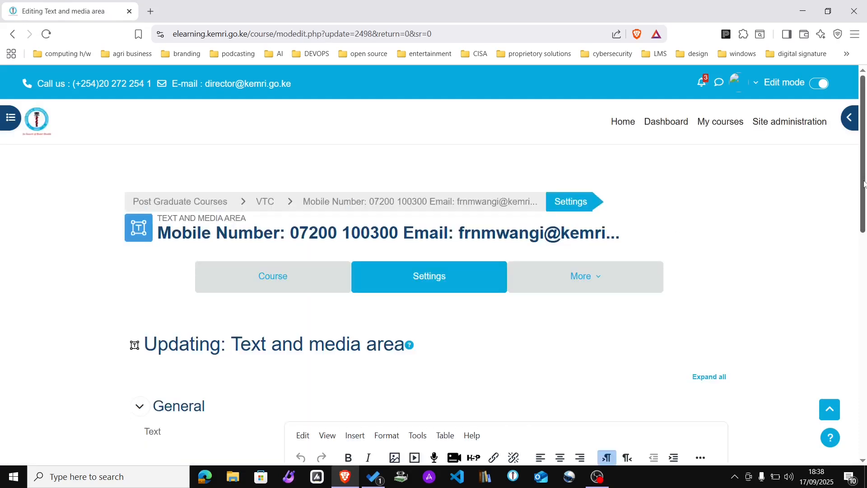
drag(863, 185, 865, 284)
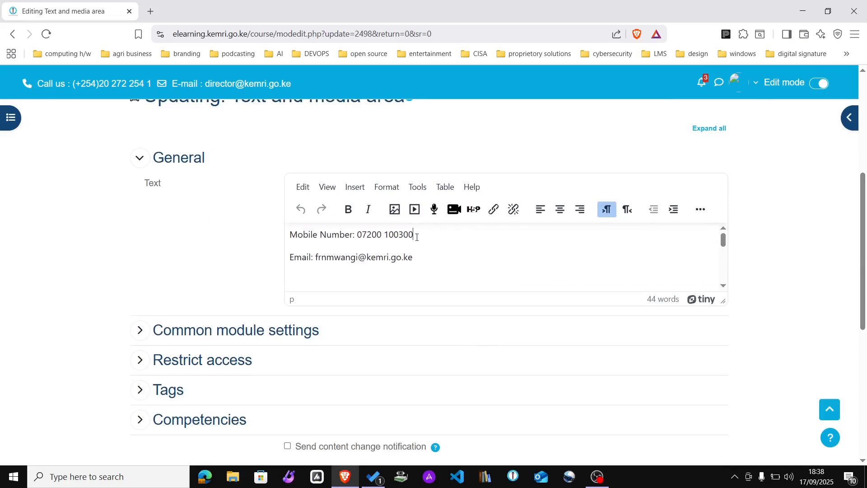
key(BackSpace)
key(BackSpace)
key(BackSpace)
key(BackSpace)
key(BackSpace)
key(BackSpace)
key(BackSpace)
key(BackSpace)
key(BackSpace)
key(BackSpace)
text(33 456 900)
drag(352, 234, 288, 233)
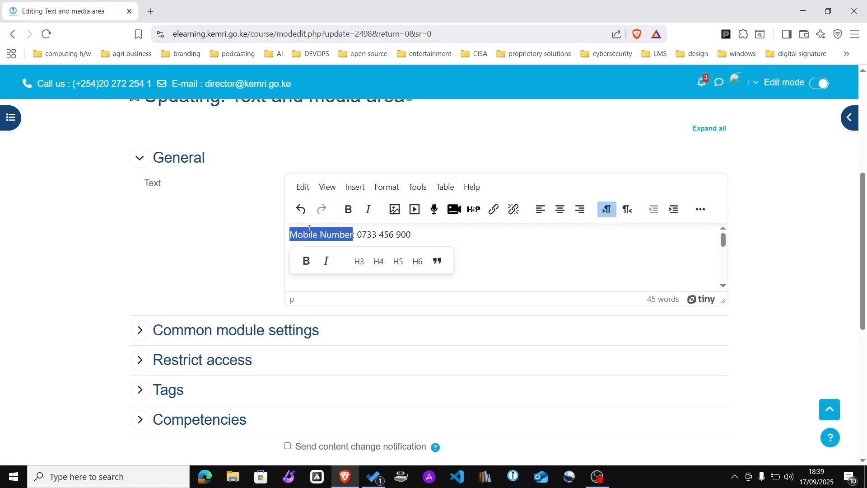
click(348, 208)
click(491, 240)
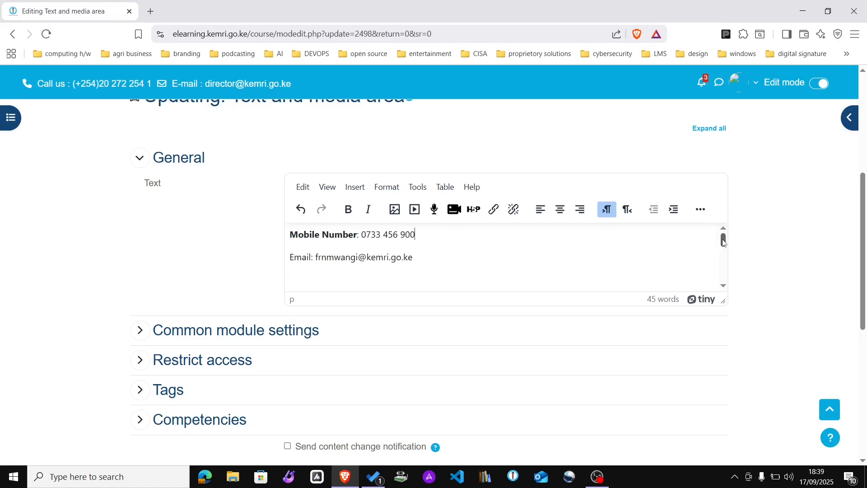
Step: Add a row below week 1 in the outline table reading 'Week 2' and 'Fundamentals of Viral Cells'
drag(723, 242, 724, 274)
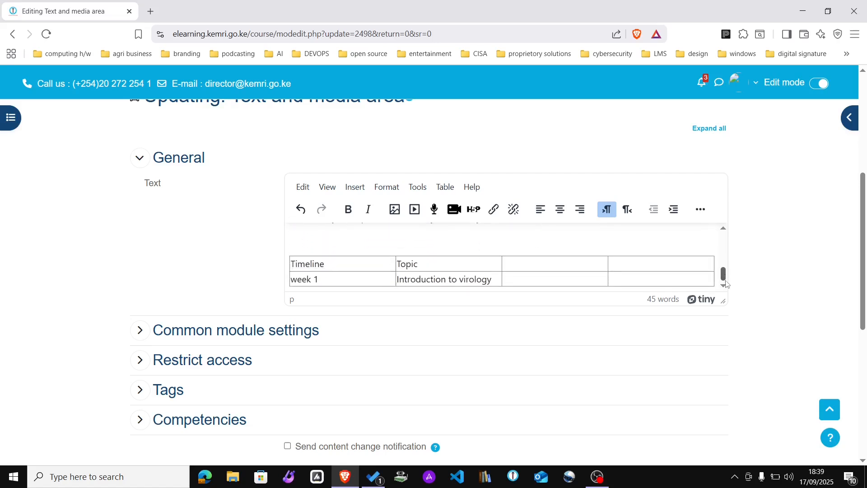
click(327, 277)
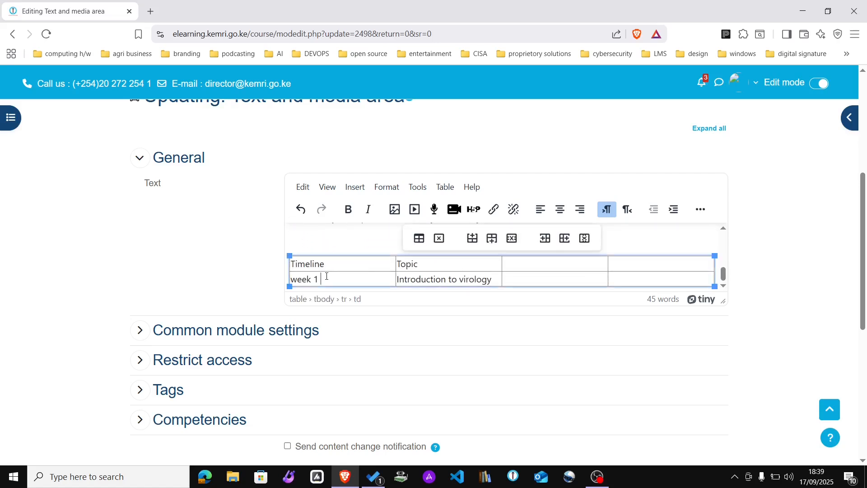
click(335, 283)
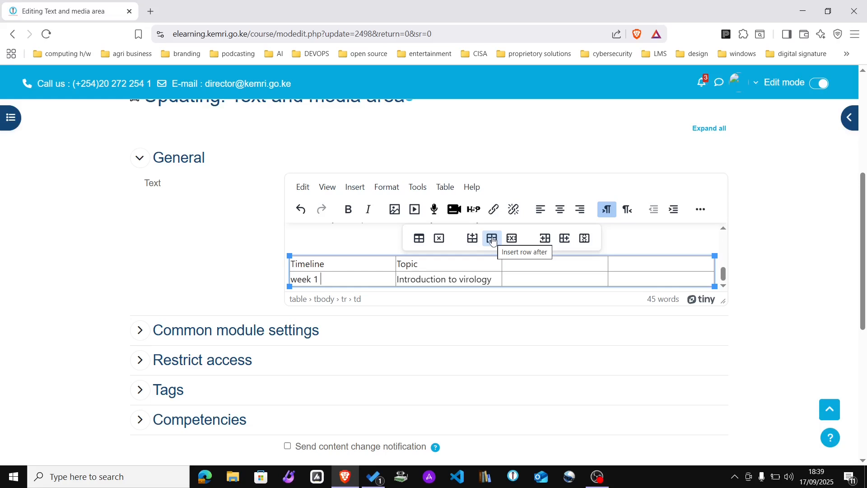
click(492, 240)
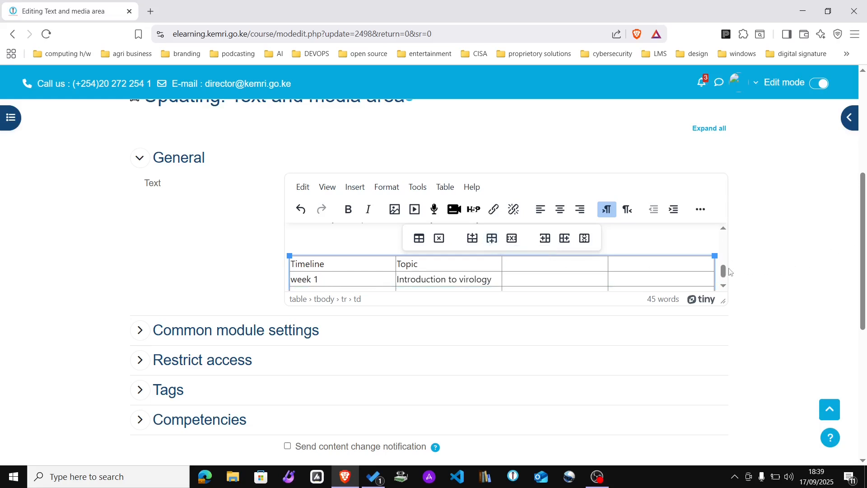
scroll(724, 273, down, 2)
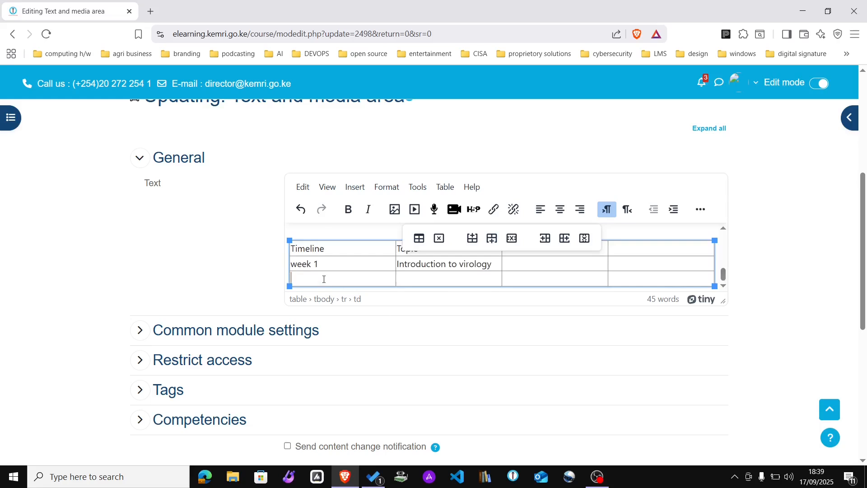
text(Week )
text(2)
text(Fundam)
text(enta)
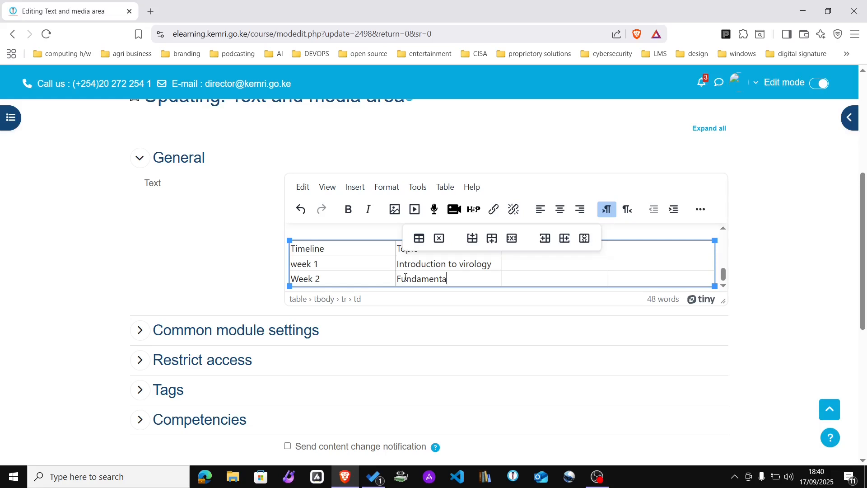
text(ls of Viral Cells)
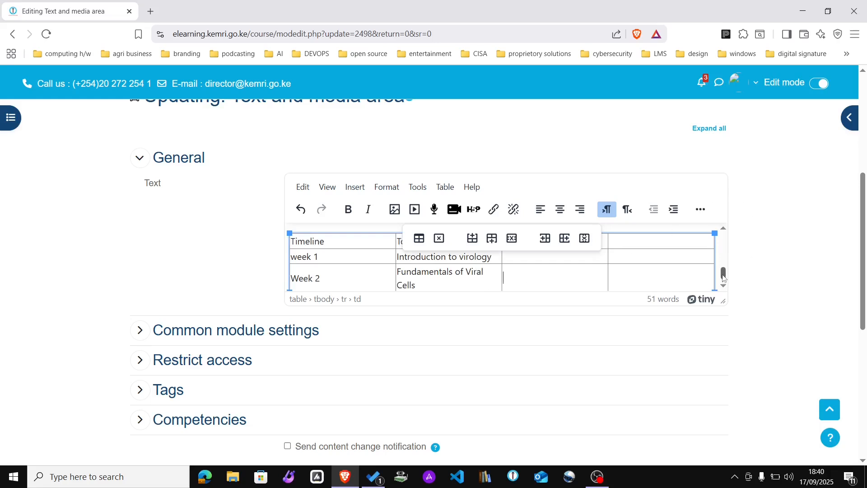
drag(723, 278, 723, 232)
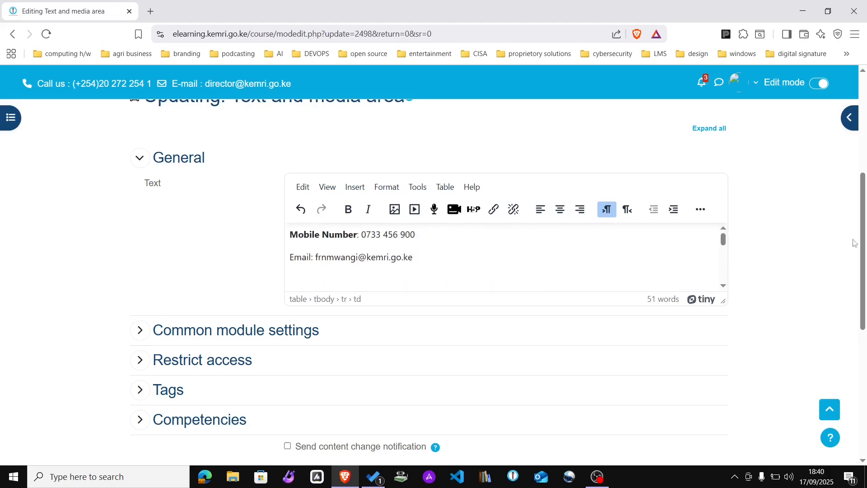
drag(859, 249, 864, 319)
Step: Save the edited outline back to the course and open the General text area's action menu
click(373, 244)
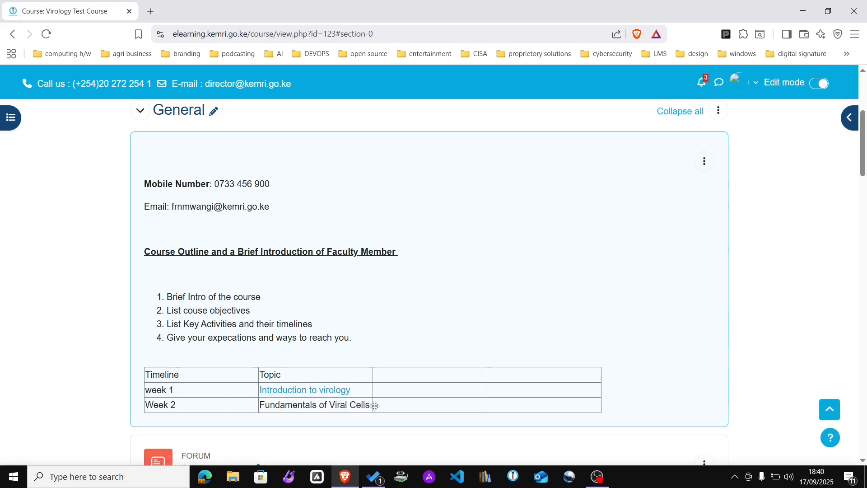
click(707, 165)
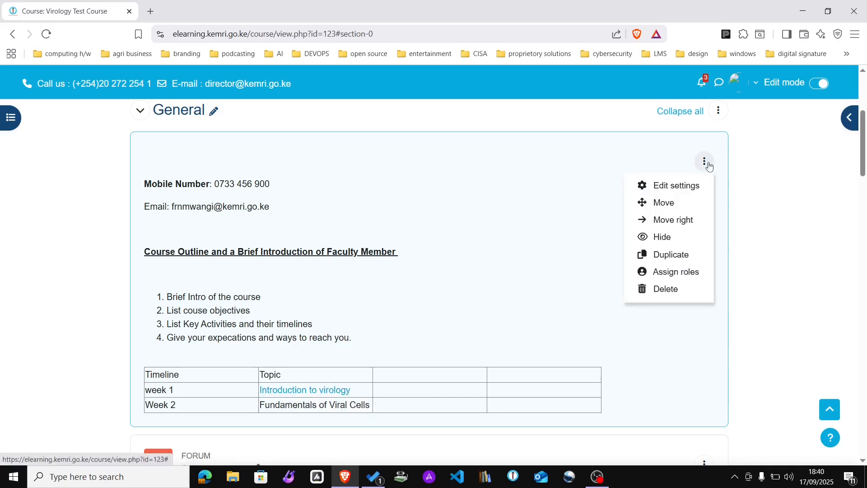
Step: Reopen the outline for editing and start a link on the Week 2 text 'Fundamentals of Viral Cells'
click(673, 189)
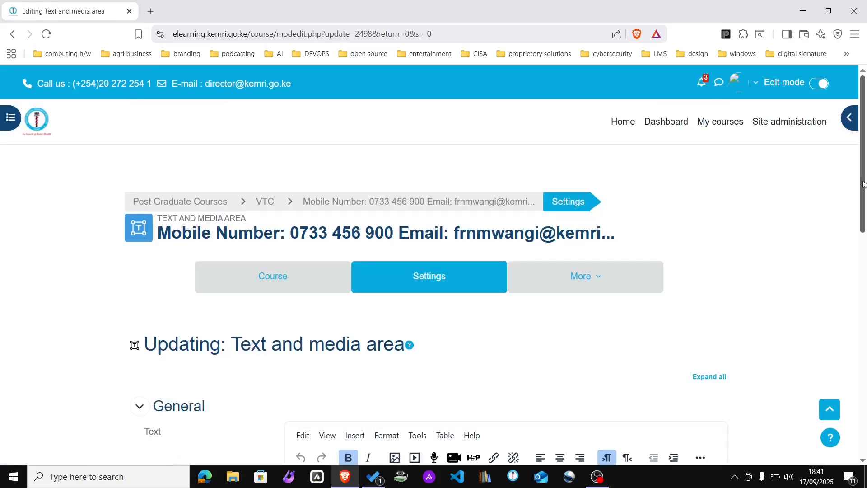
scroll(591, 305, down, 5)
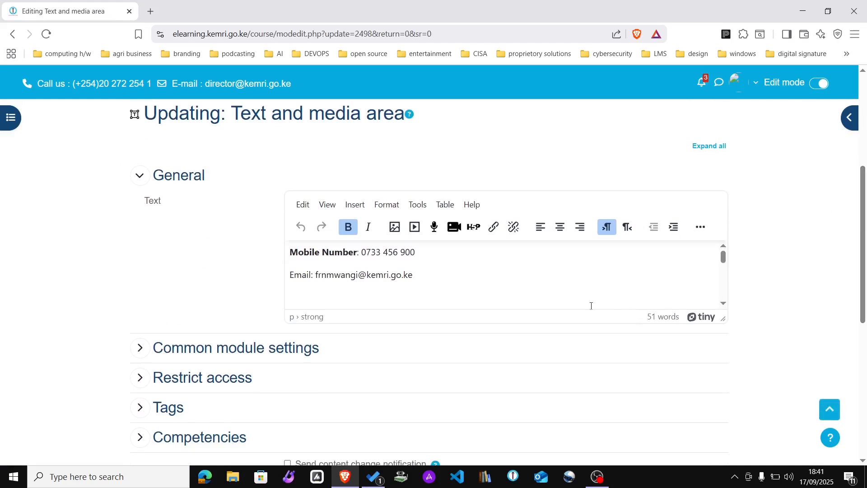
key(Down)
key(Down)
key(Down)
key(Down)
key(Down)
key(Down)
key(Down)
key(Down)
key(Down)
key(Down)
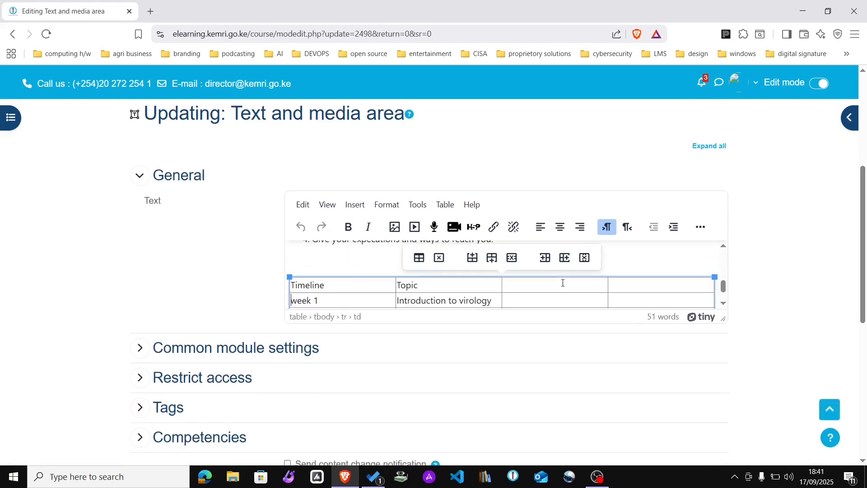
key(Down)
key(Down)
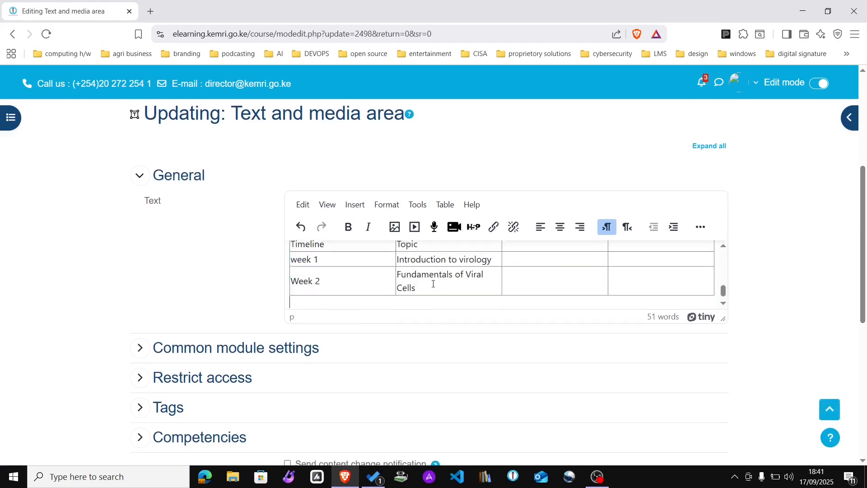
drag(416, 289, 396, 278)
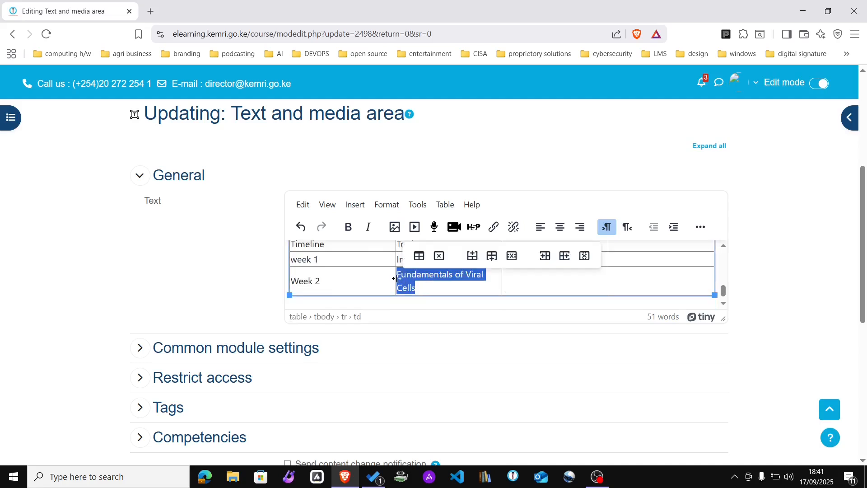
click(494, 230)
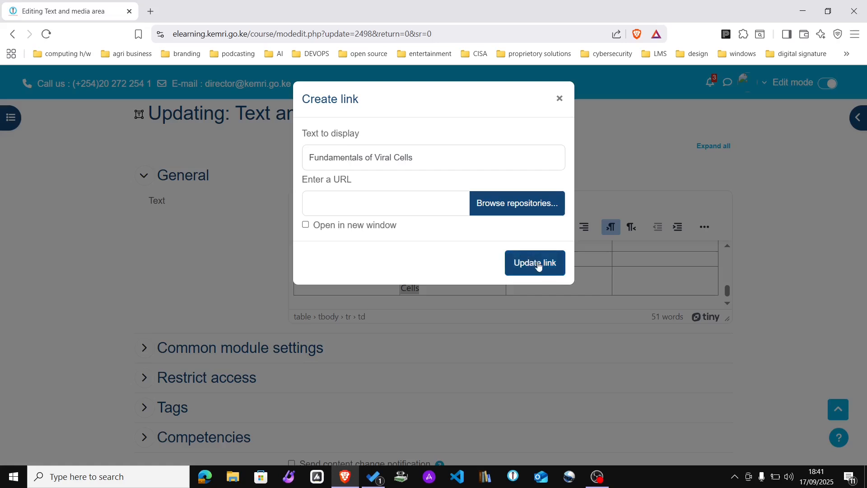
Step: Link 'Fundamentals of Viral Cells' to the current page URL, then save and return to the course
click(442, 33)
key(ctrl+c)
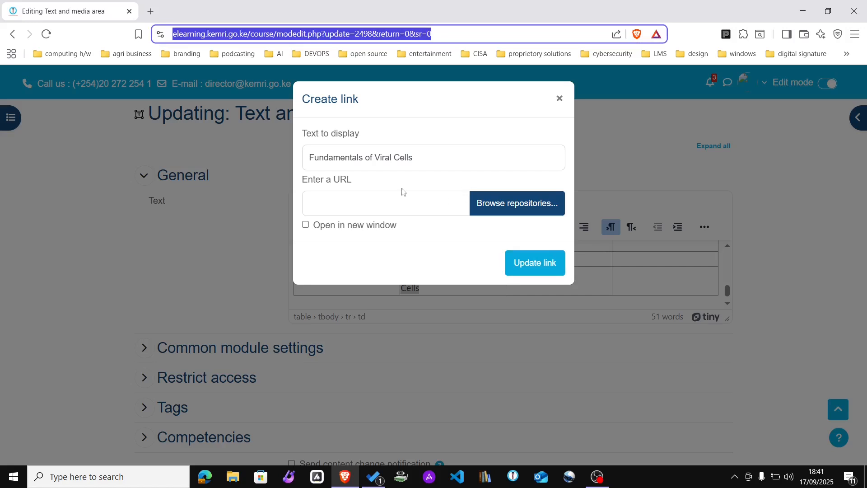
click(363, 204)
key(ctrl+v)
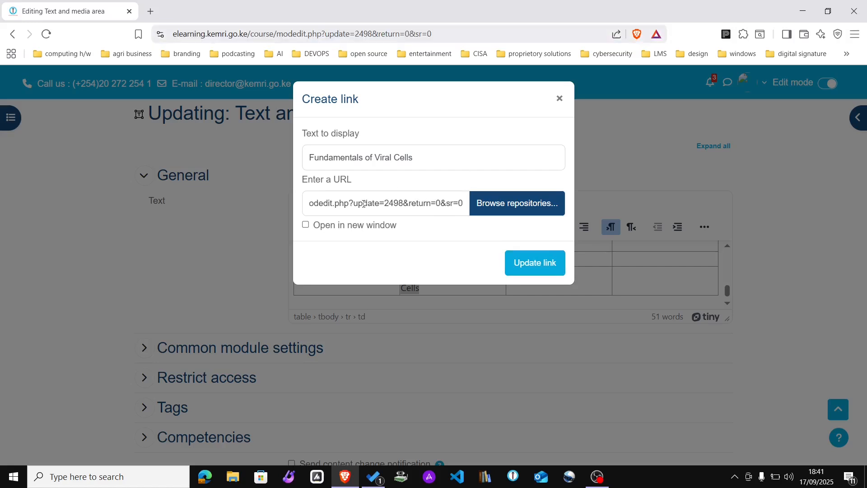
click(547, 264)
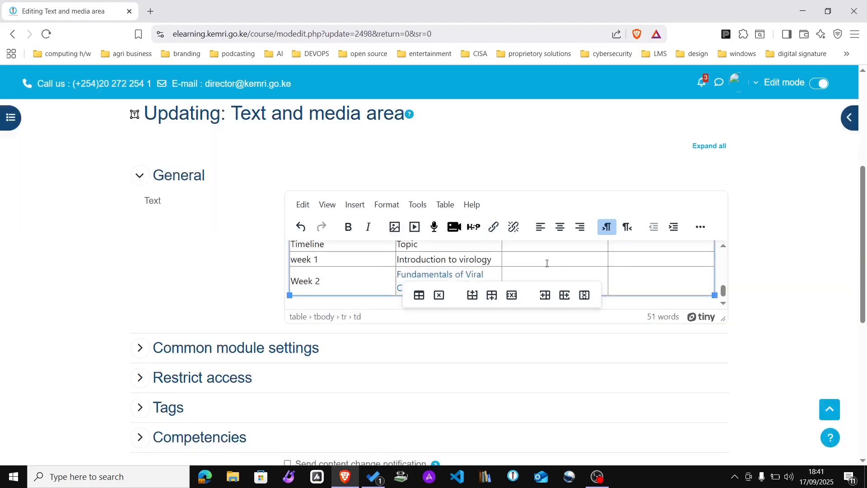
click(802, 300)
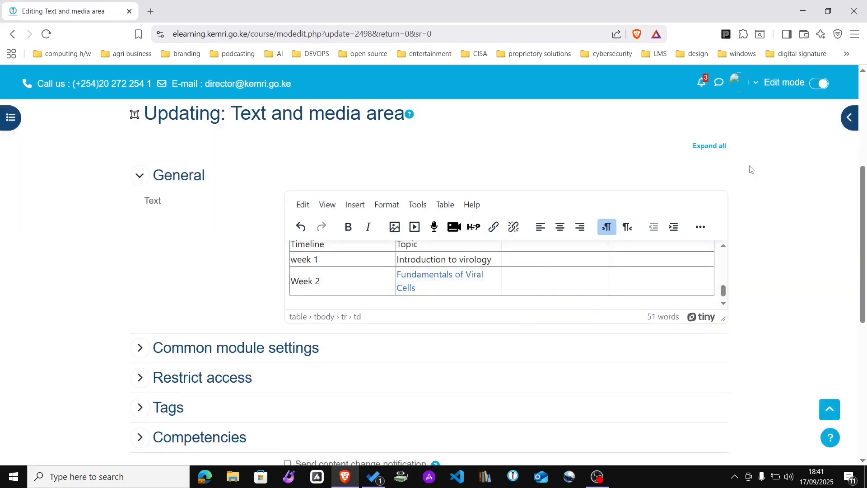
drag(863, 244, 866, 413)
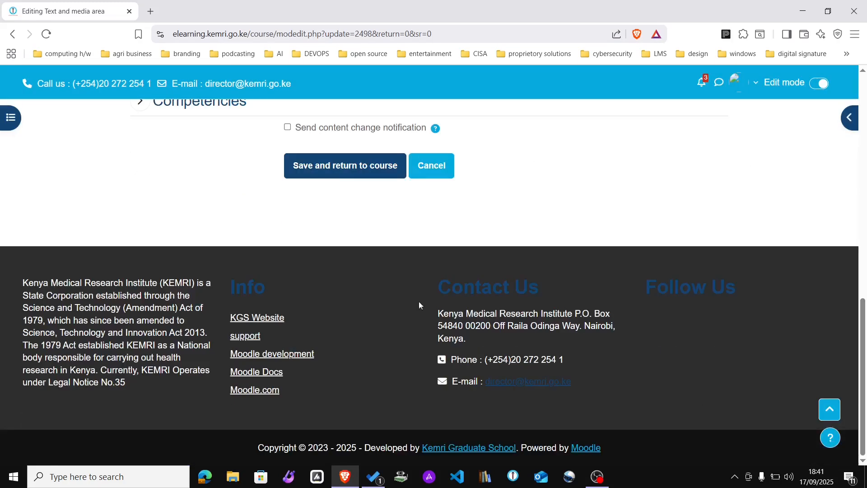
click(347, 176)
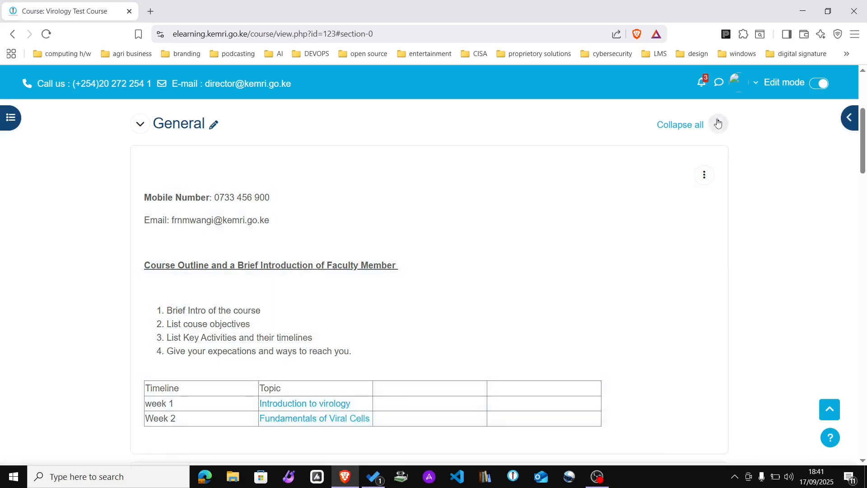
Step: Expand Week 1 to check the Introduction to Virology file's actions, then collapse it and expand Week 2
drag(861, 147, 865, 232)
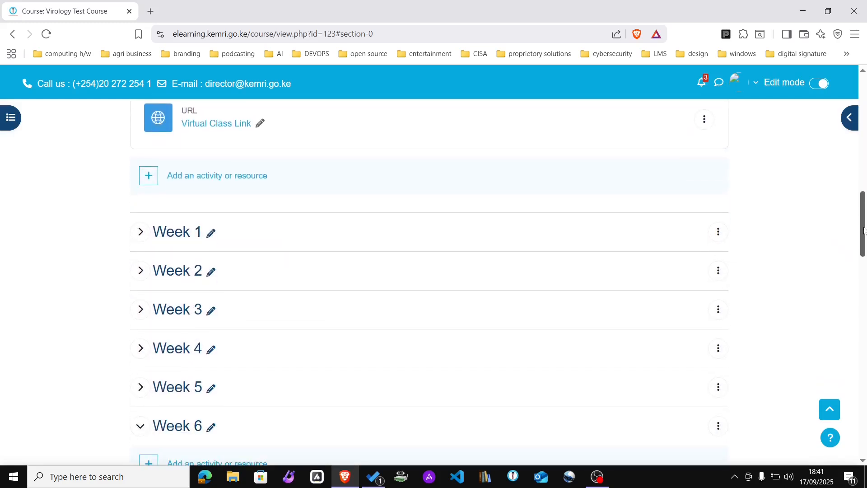
click(141, 233)
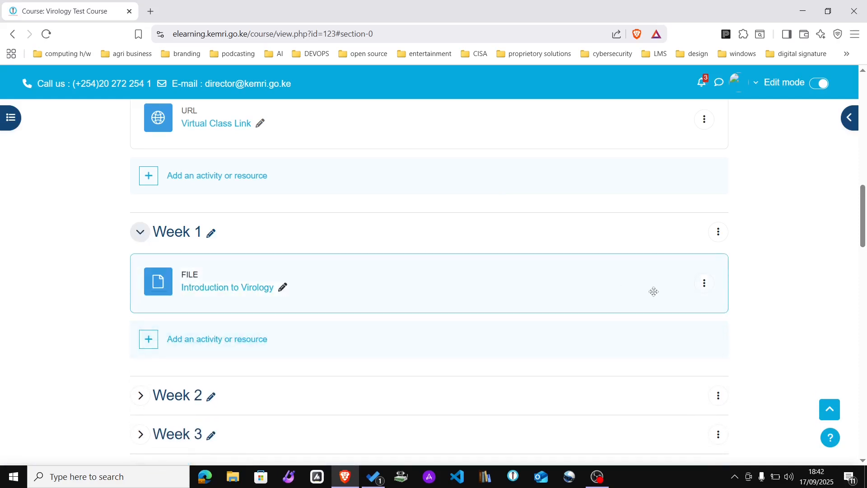
click(705, 284)
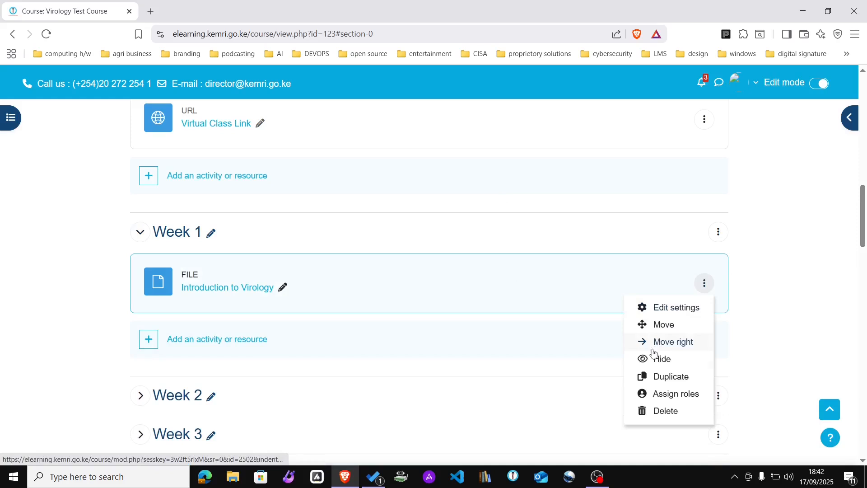
click(774, 251)
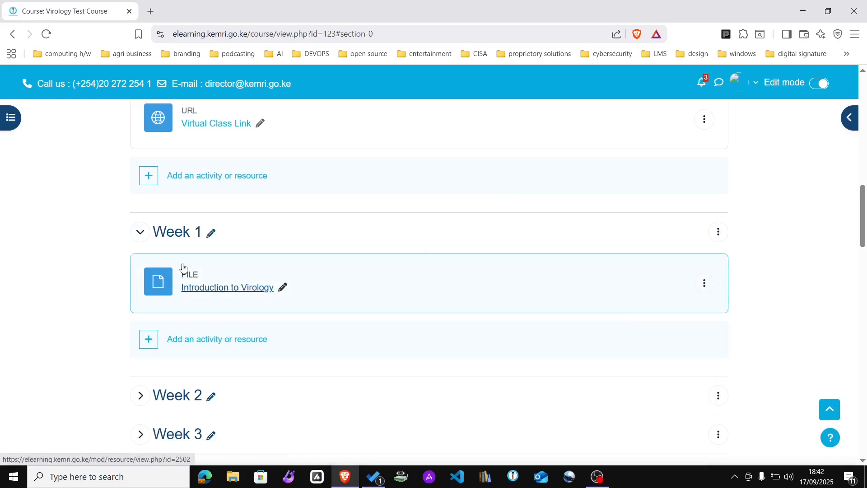
click(144, 241)
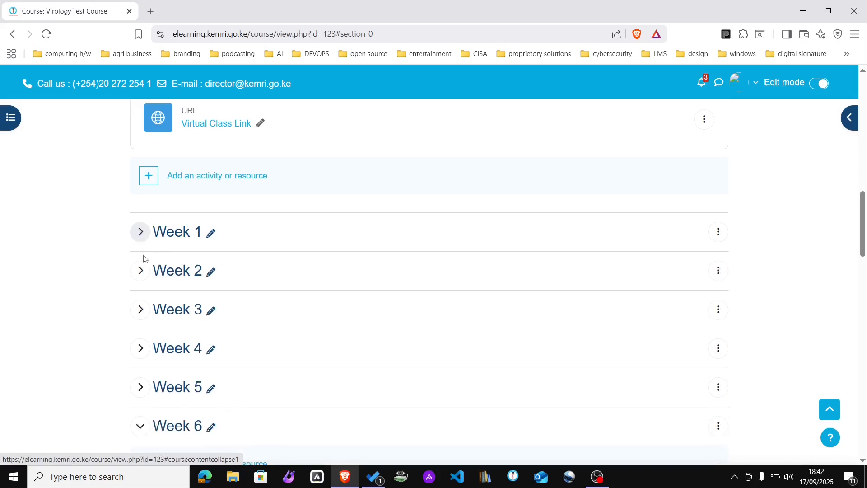
click(141, 268)
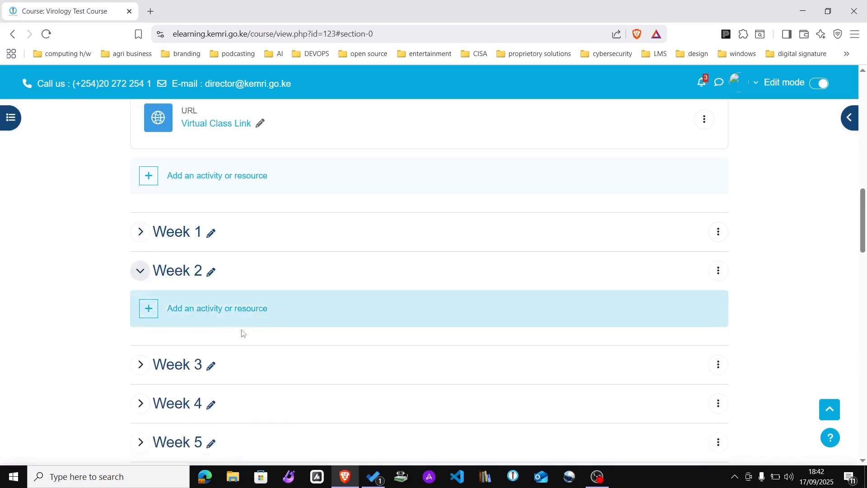
Step: Search the Week 2 activity chooser for 'file' and pick the File resource
click(140, 274)
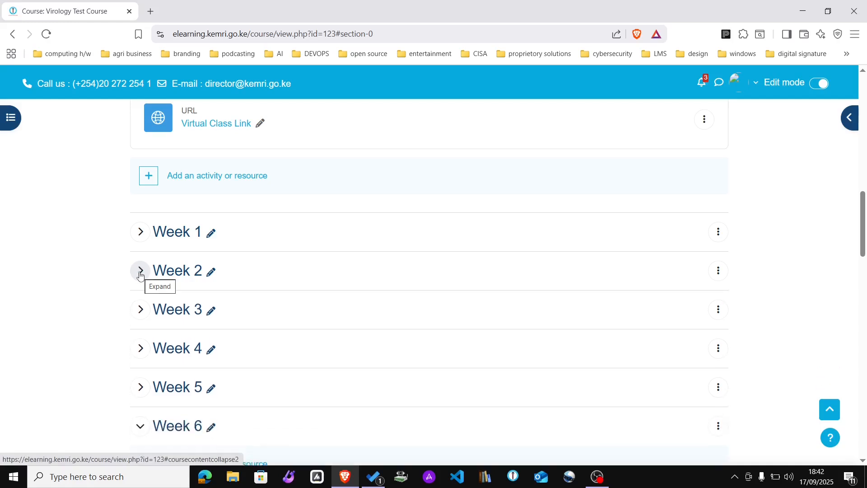
click(140, 273)
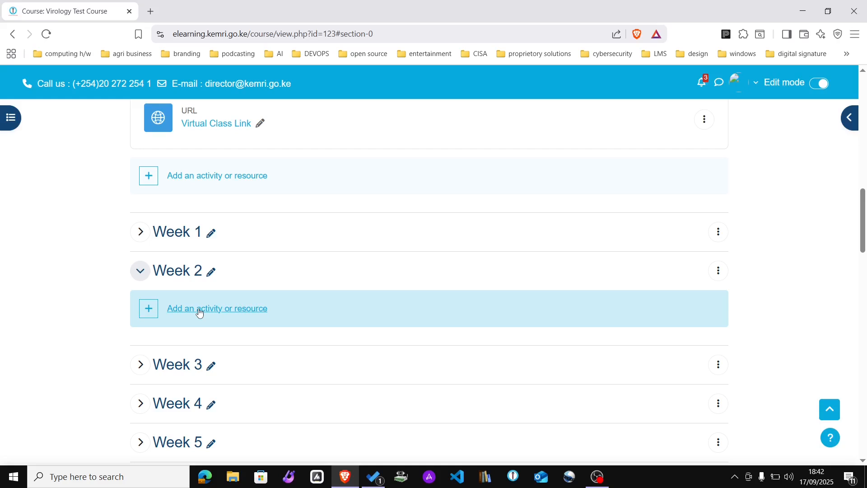
click(199, 310)
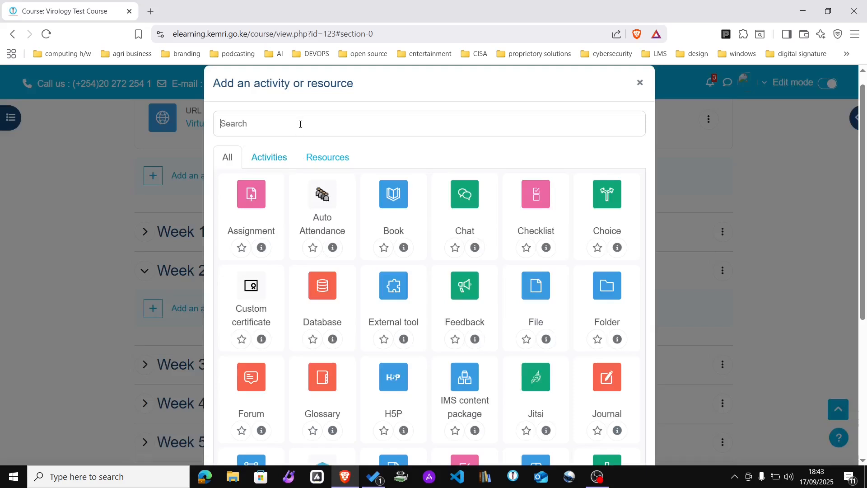
text(file)
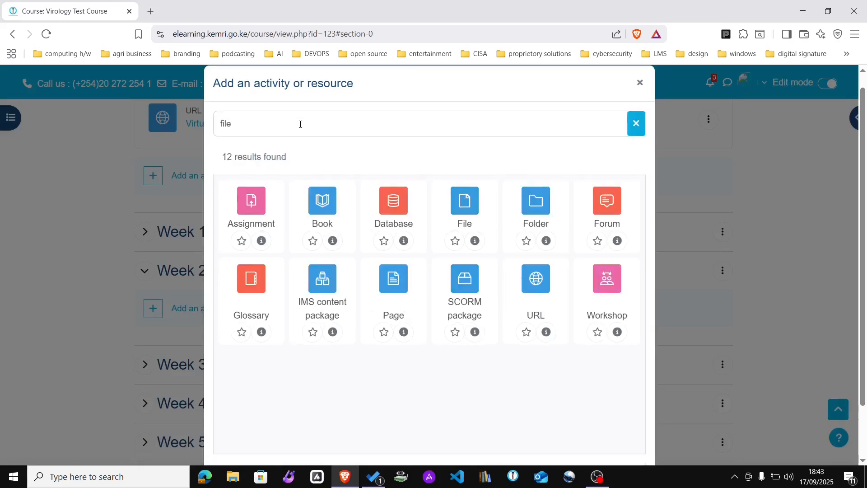
click(468, 198)
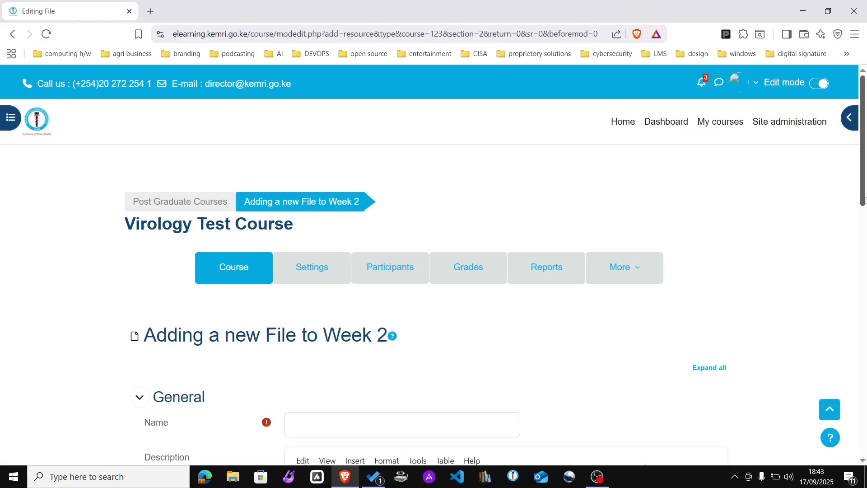
Step: Enter 'Virology Basic' as the new file resource's name
drag(864, 199, 864, 255)
click(338, 246)
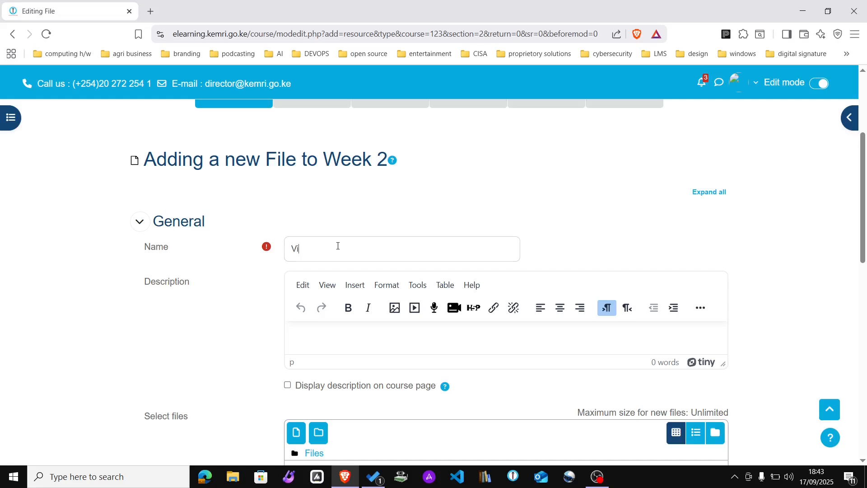
text(Virology Basics)
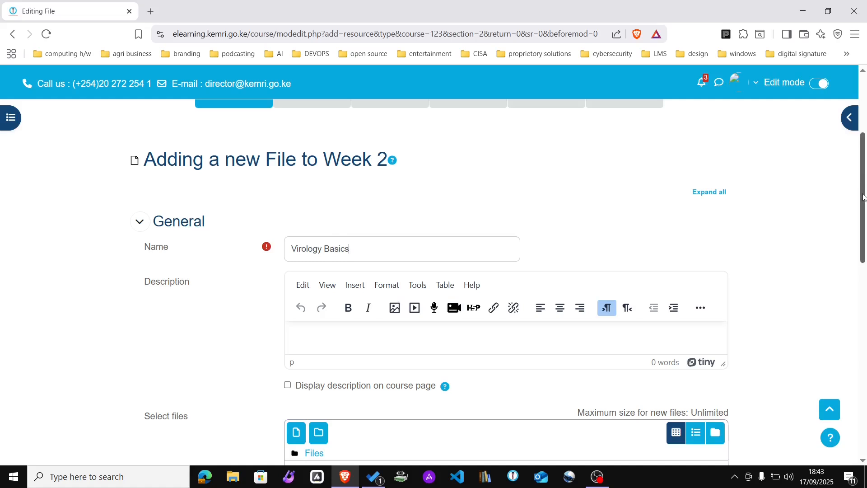
Step: Snap the browser window to the right half of the screen with Win+Right
drag(863, 196, 862, 230)
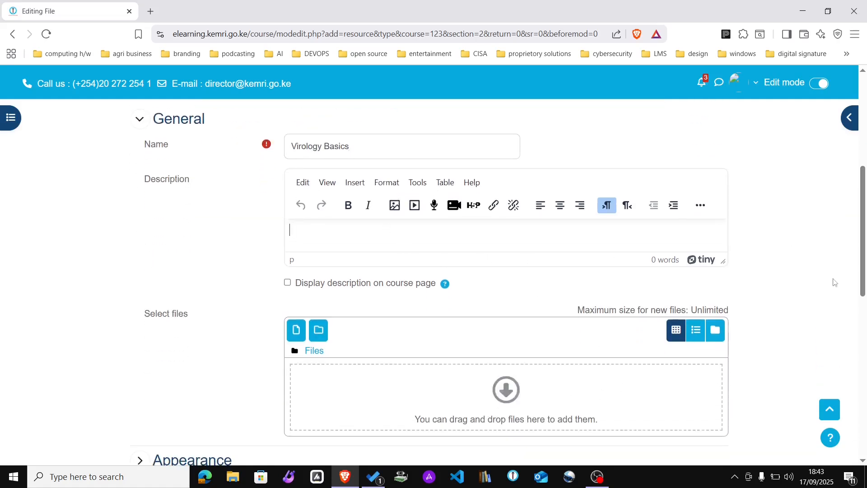
drag(863, 265, 862, 291)
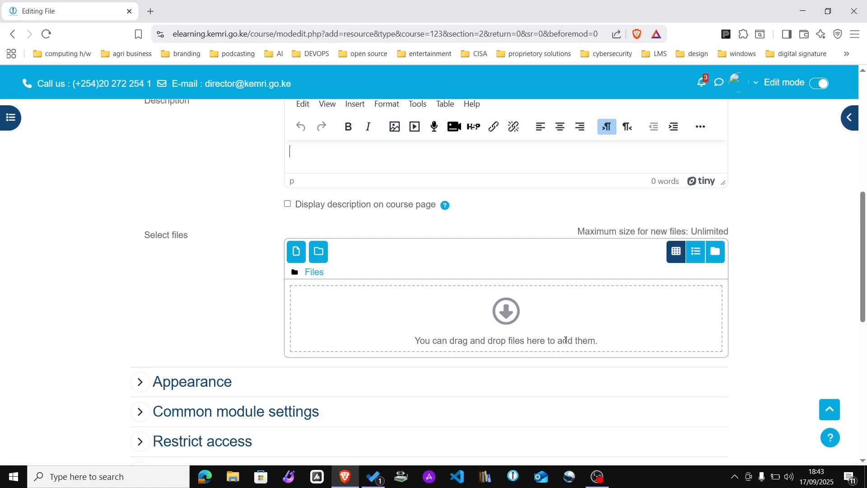
key(super+Right)
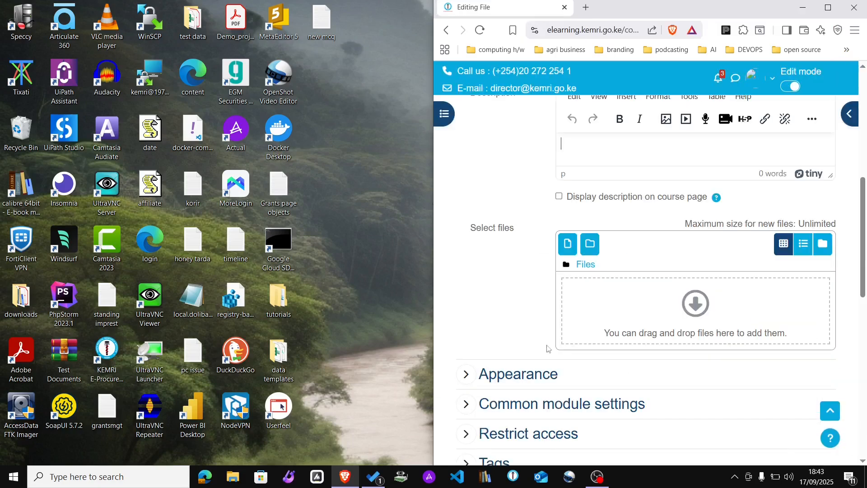
Step: Drag contracts_1kanC from the Downloads folder into the resource's Select files area
click(233, 480)
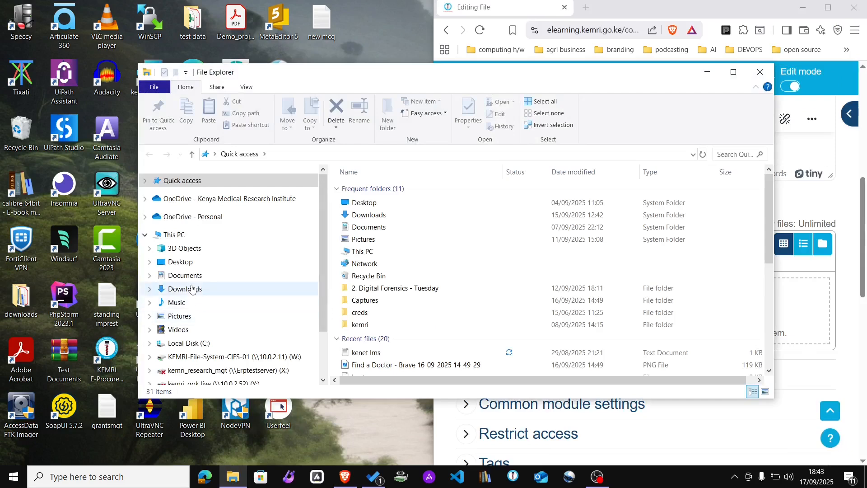
click(192, 288)
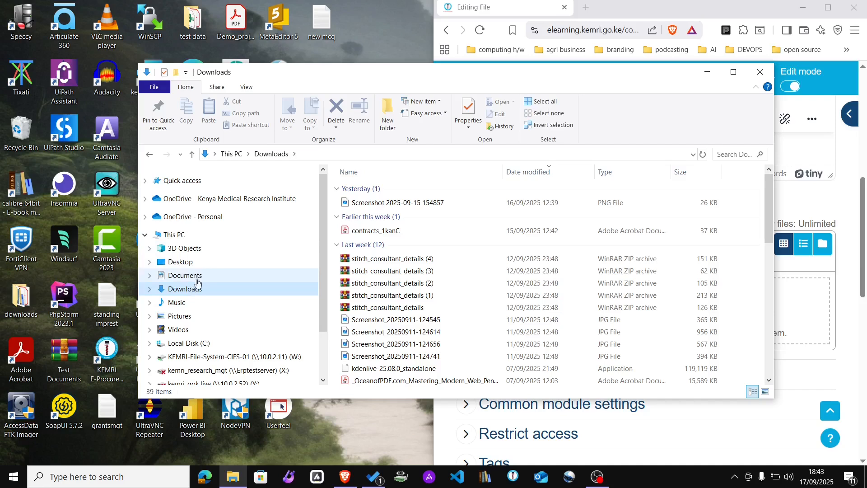
drag(645, 80, 317, 21)
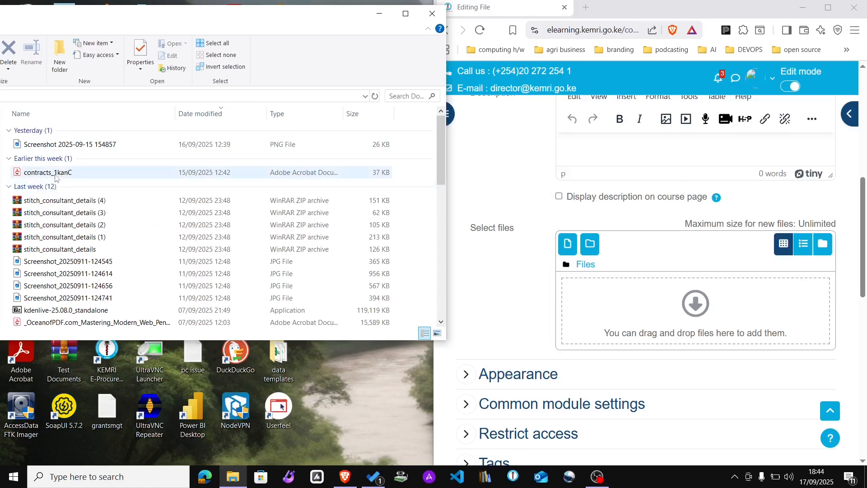
drag(51, 177, 700, 320)
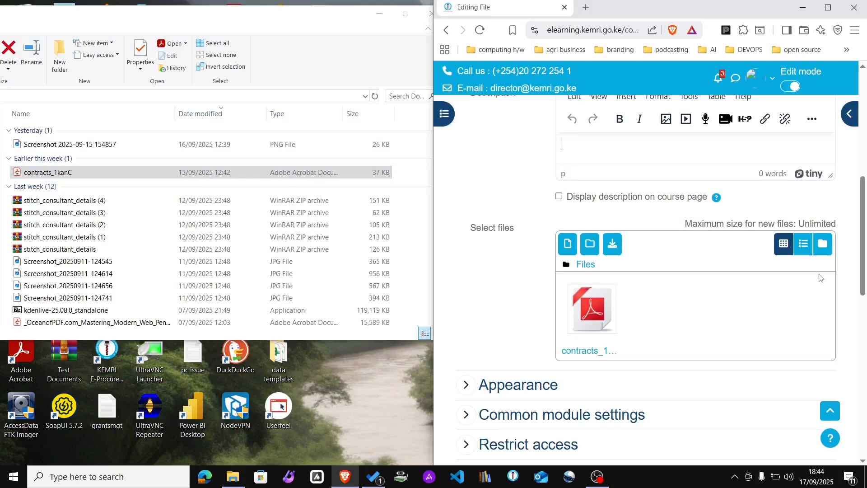
drag(862, 259, 865, 324)
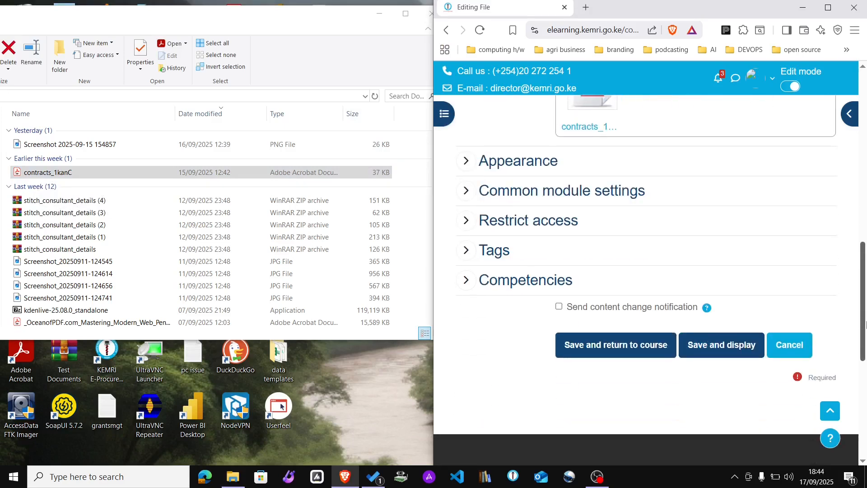
Step: Maximize the browser, review the Display help, and set Appearance Display to Embed
click(464, 161)
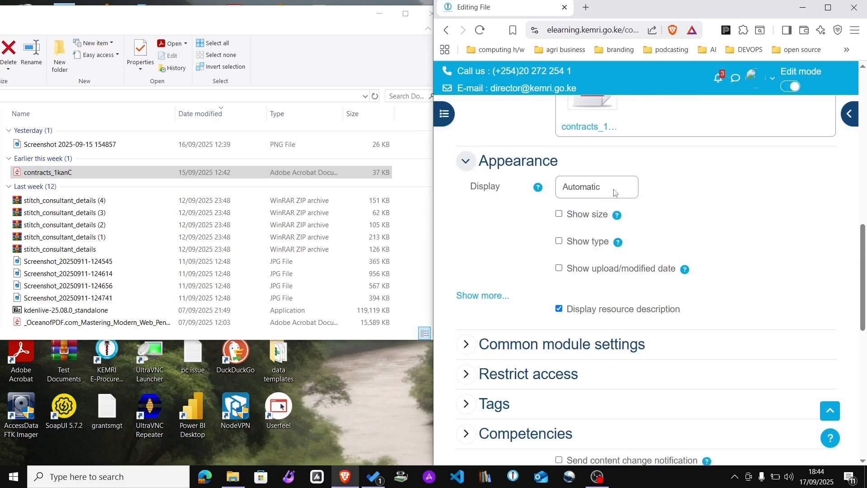
click(829, 11)
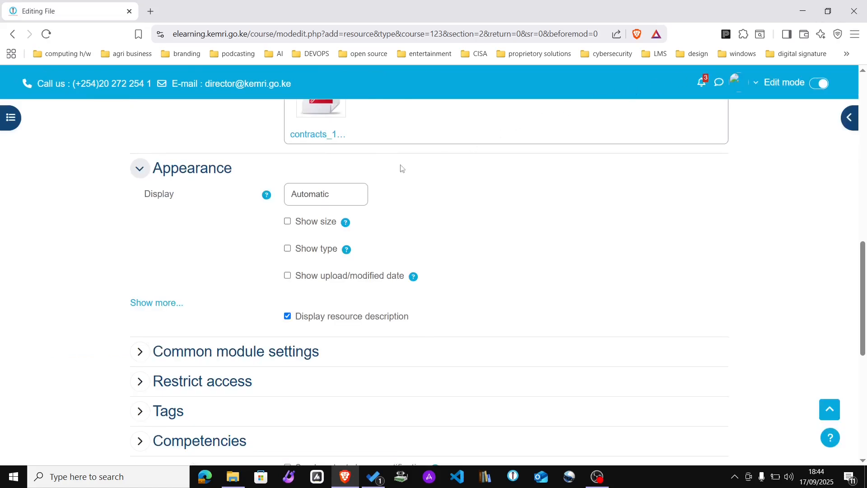
click(266, 198)
click(251, 217)
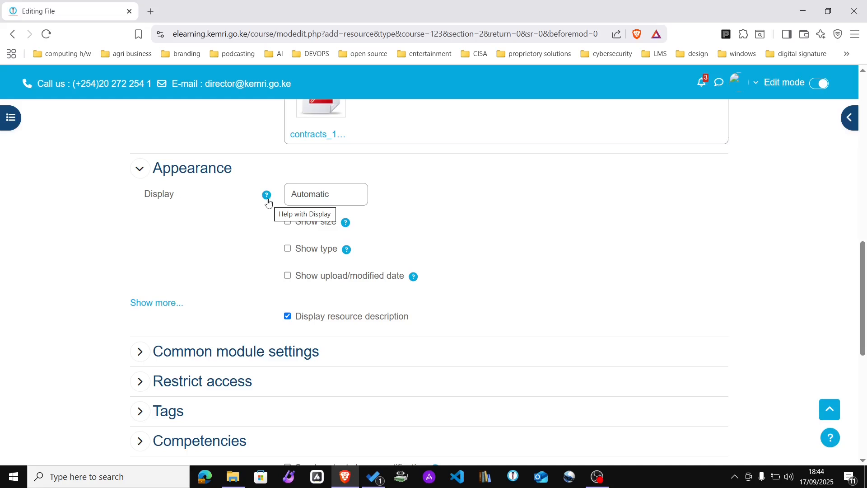
click(266, 199)
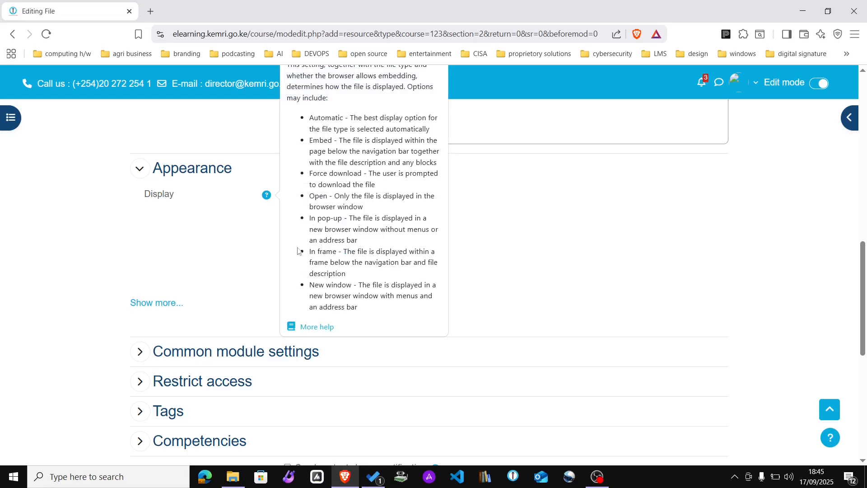
click(217, 238)
click(305, 204)
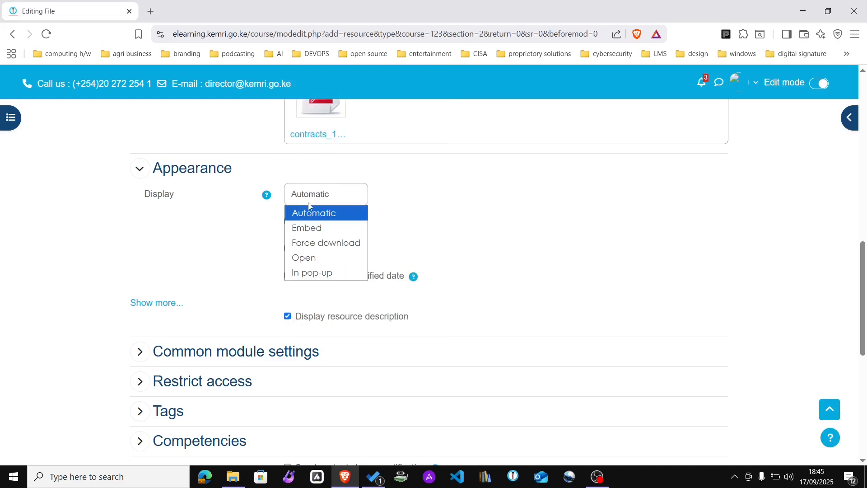
click(309, 228)
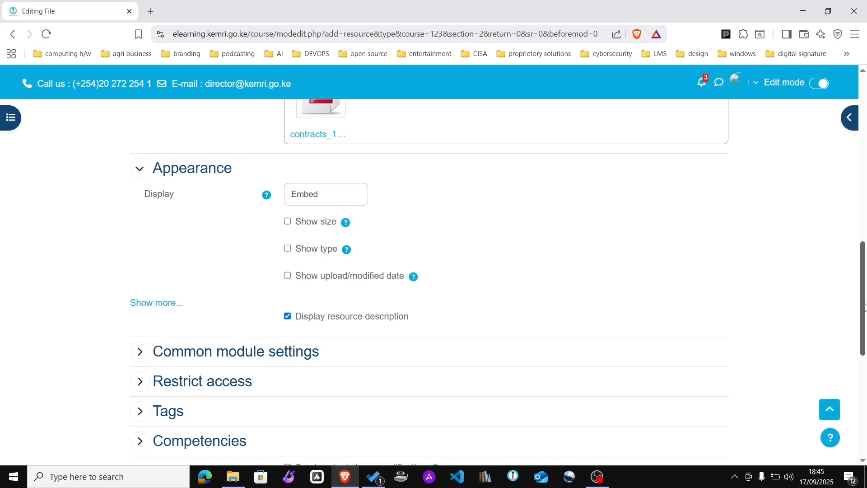
drag(864, 307, 864, 406)
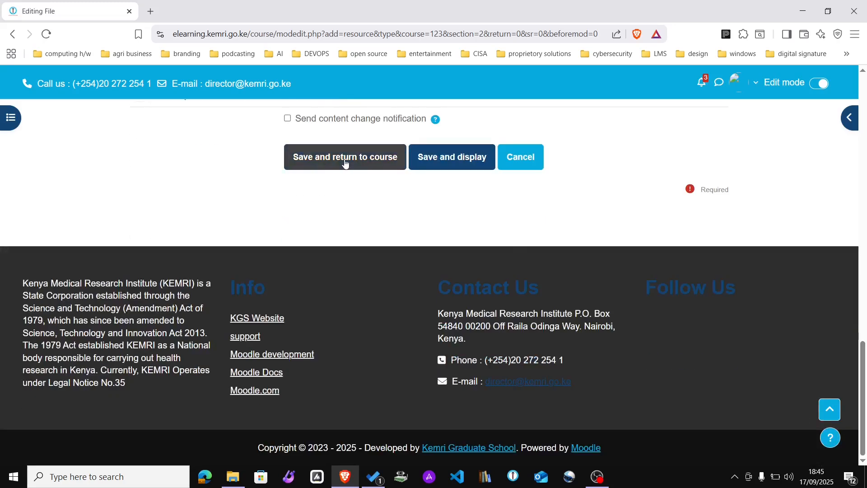
Step: Save Virology Basics to Week 2, preview its contracts_1kanC.pdf, and return to the resource page
click(376, 159)
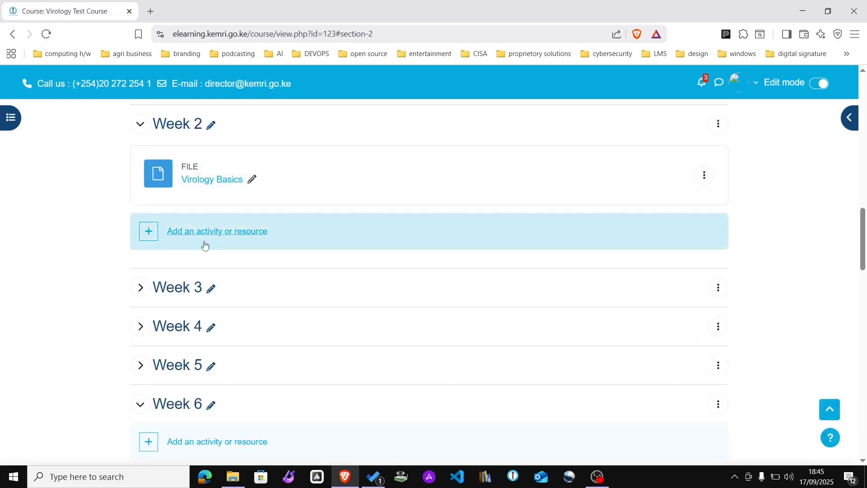
click(209, 181)
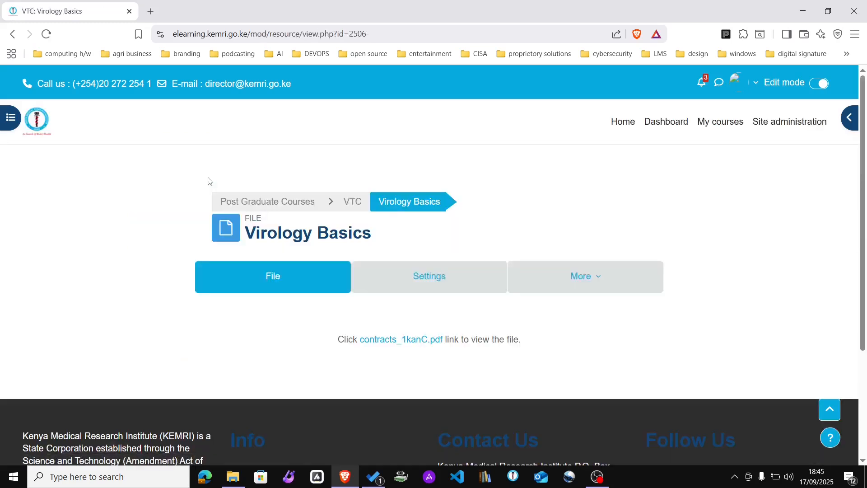
click(397, 339)
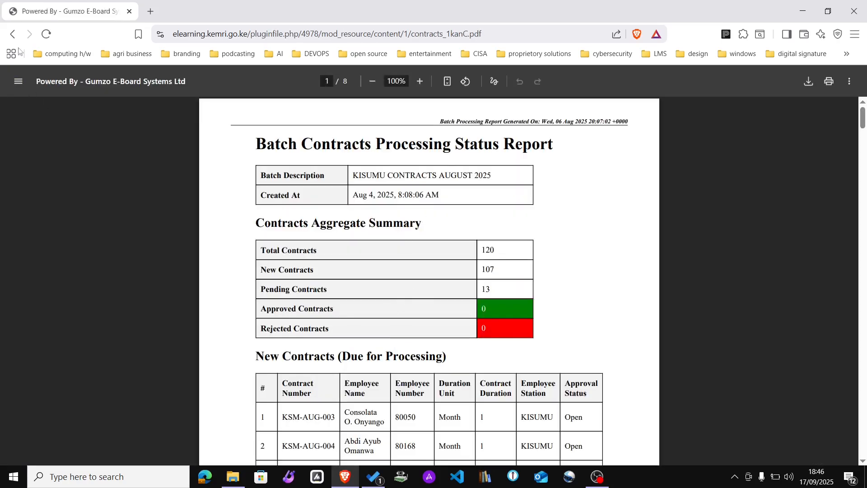
click(13, 34)
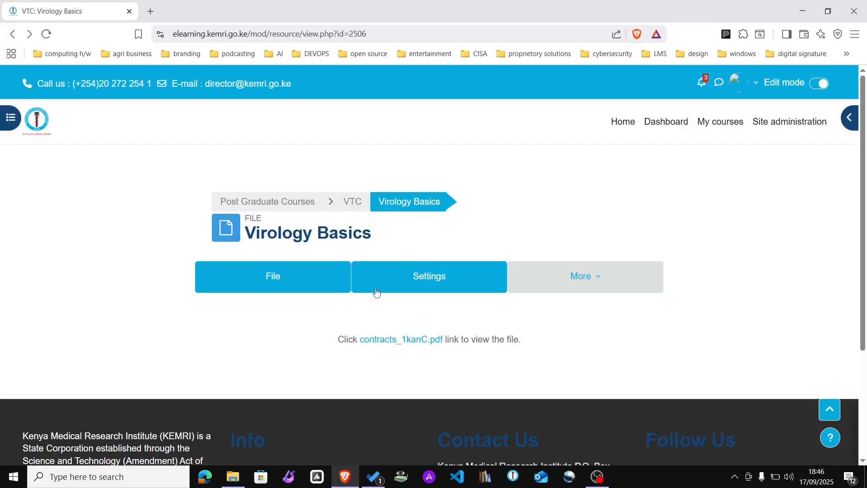
Step: Switch the Virology Basics file's Appearance display from Embed to In pop-up and save
click(432, 284)
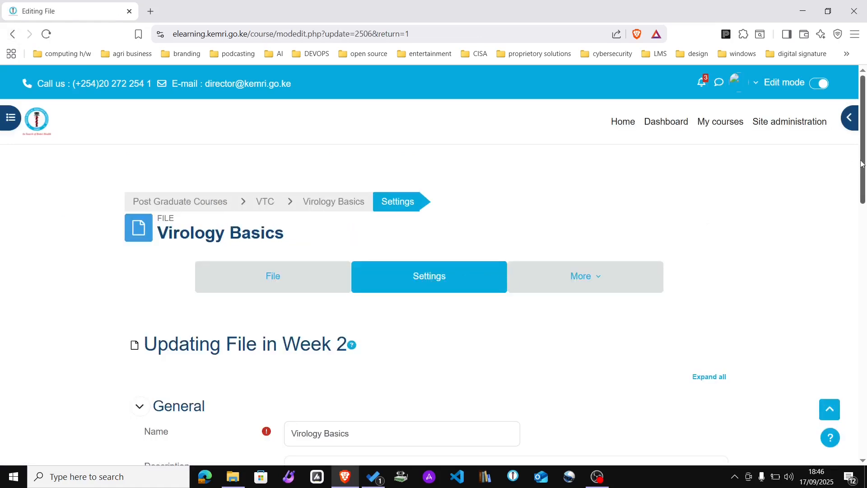
drag(864, 163, 864, 314)
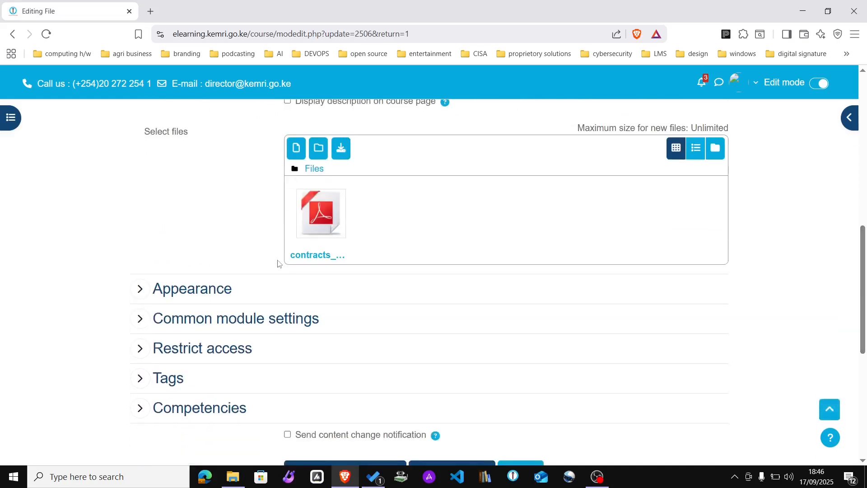
click(147, 294)
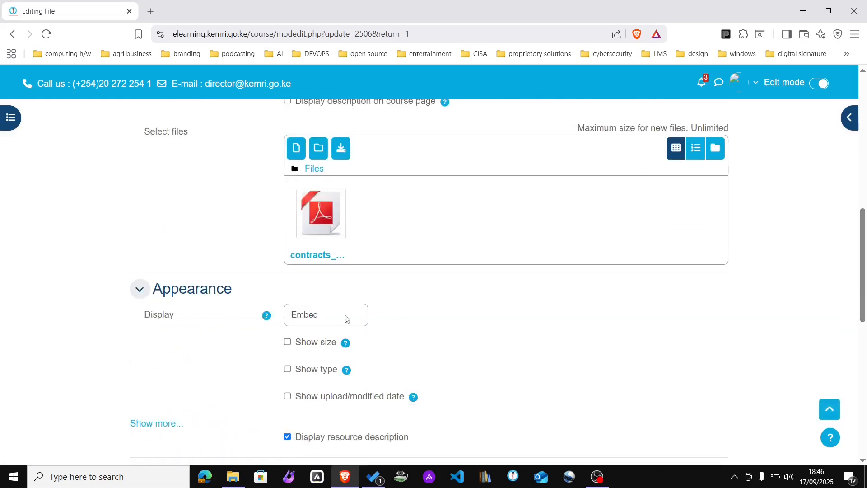
click(336, 318)
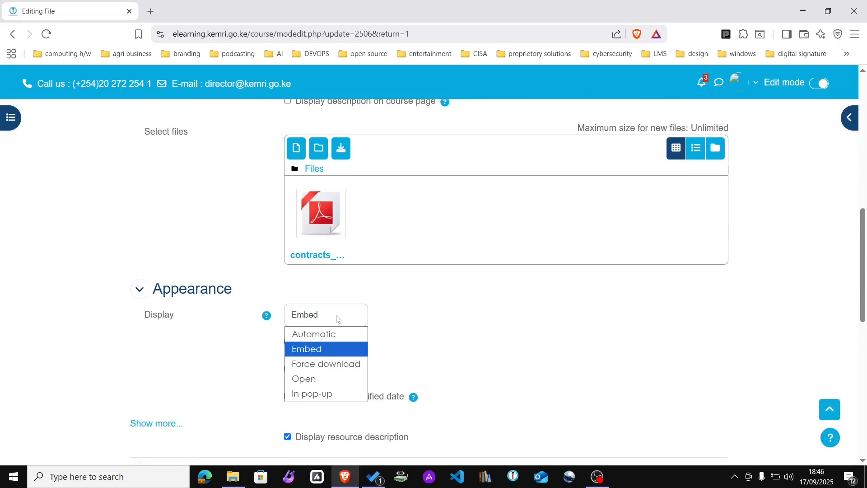
click(322, 392)
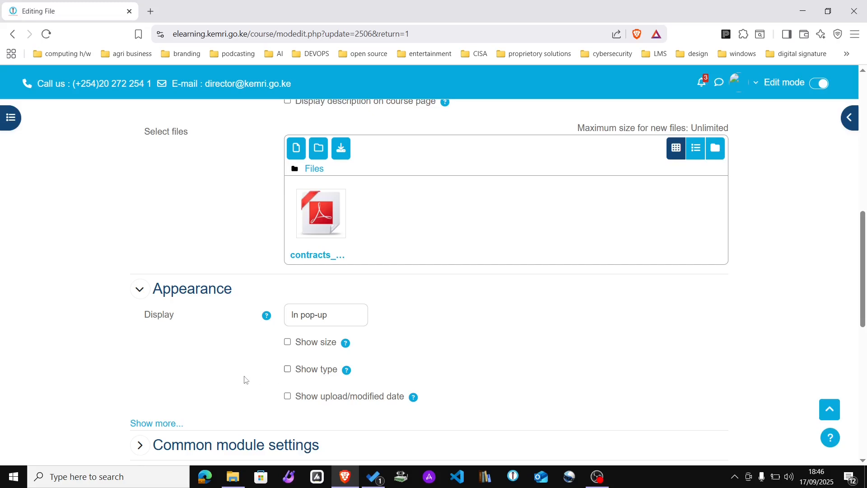
drag(864, 240, 864, 364)
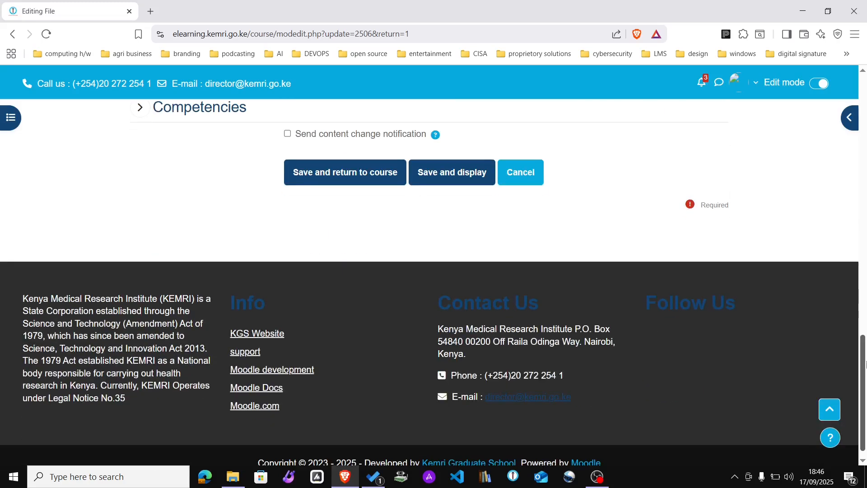
click(336, 174)
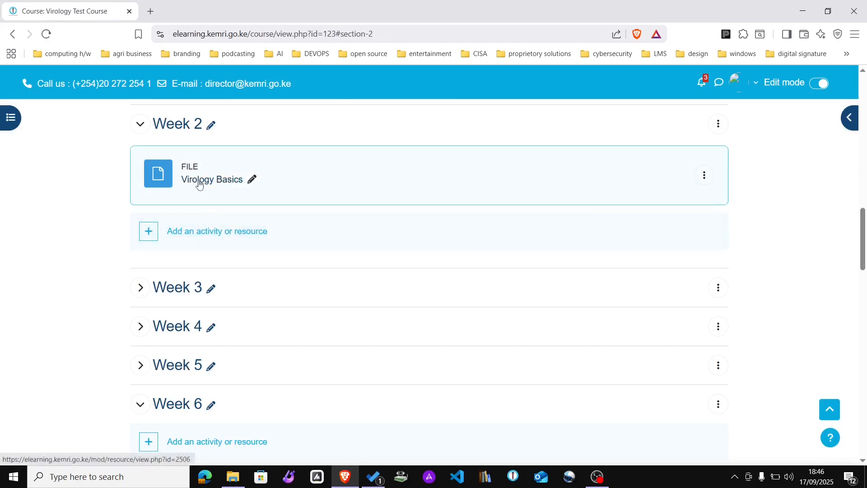
click(197, 179)
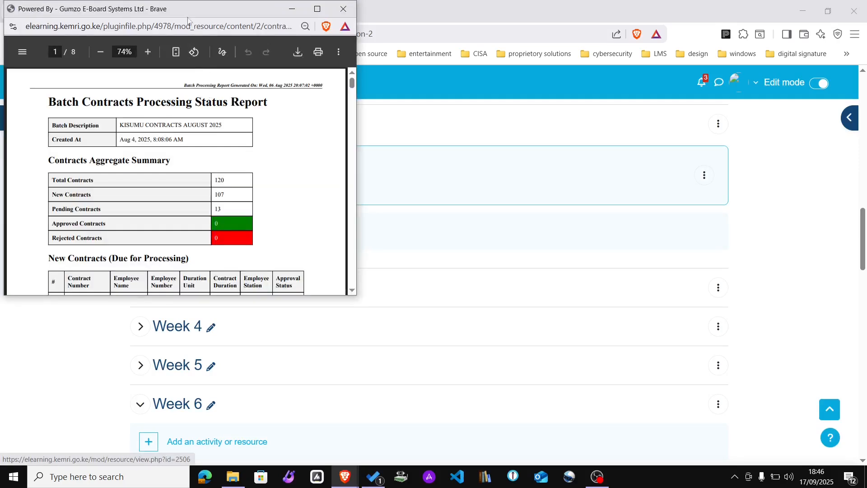
drag(186, 7, 615, 78)
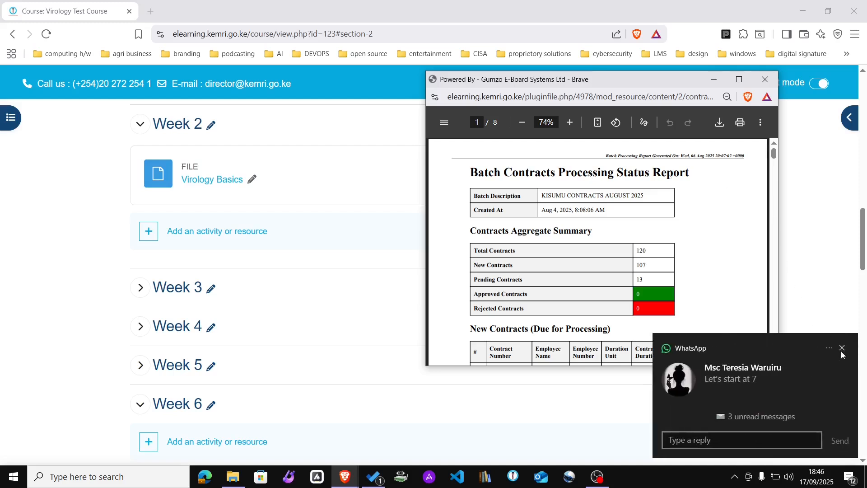
click(841, 347)
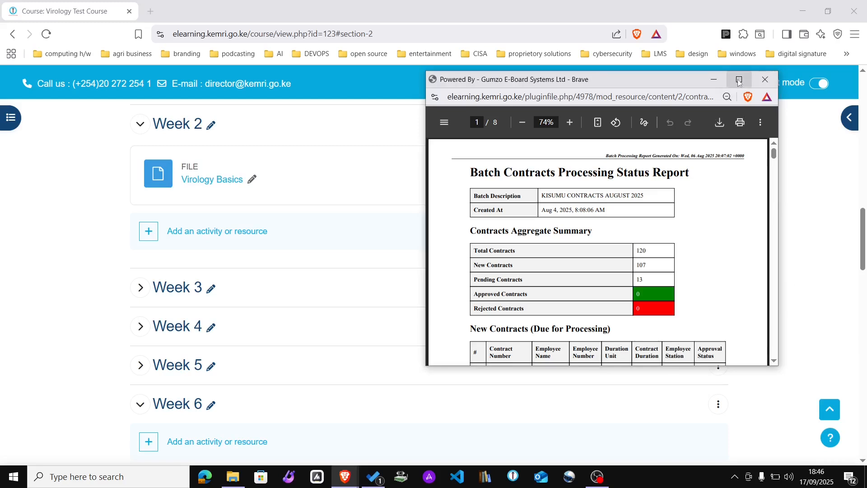
click(765, 79)
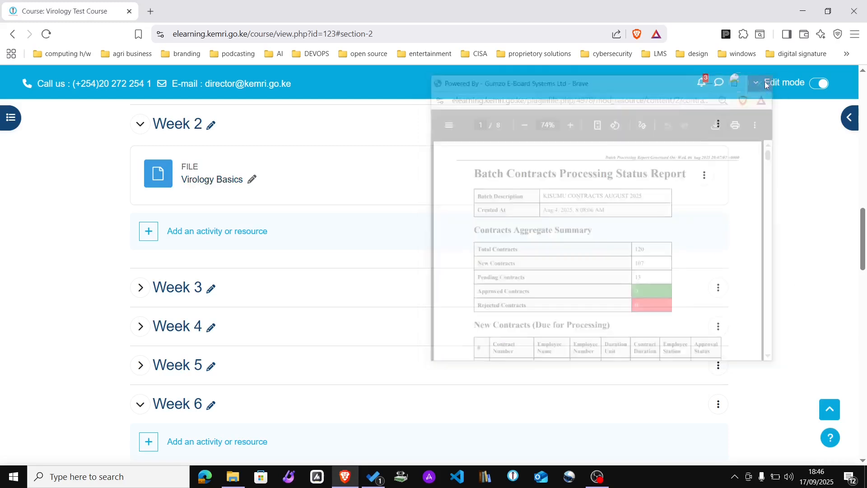
Step: Browse Week 2's activity chooser, reading the Book activity description, then close it
click(203, 237)
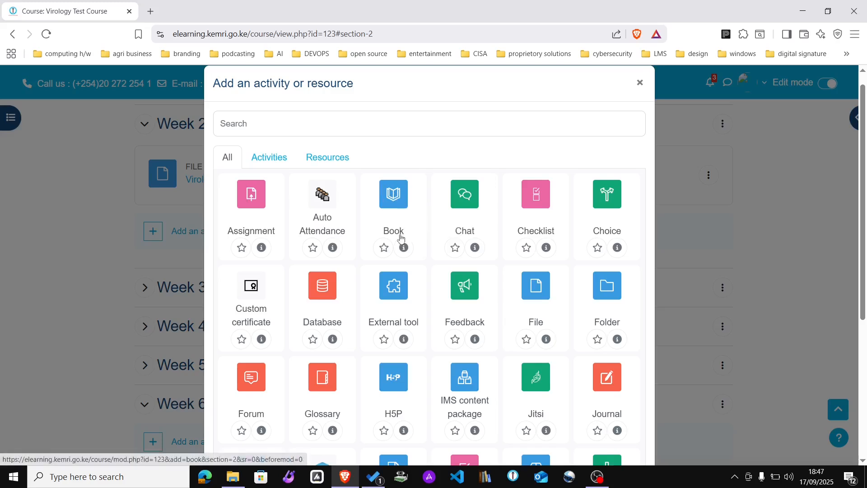
click(403, 247)
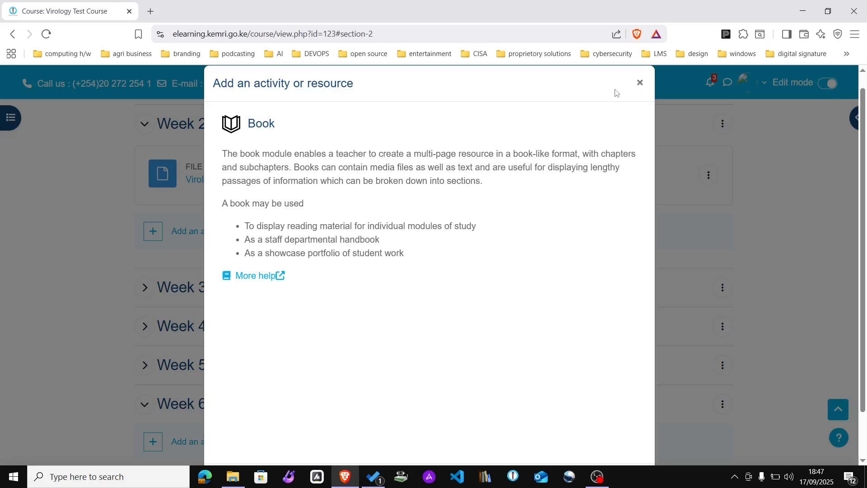
click(639, 83)
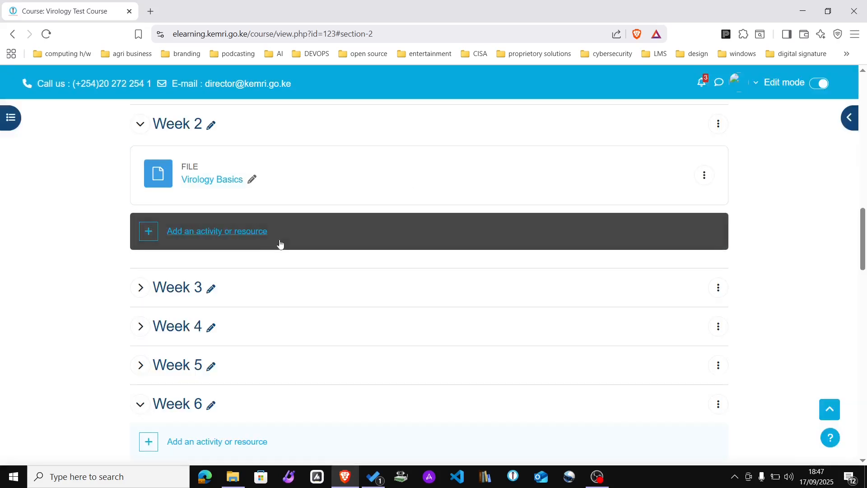
Step: Reopen Week 2's activity chooser and search it for url
click(236, 231)
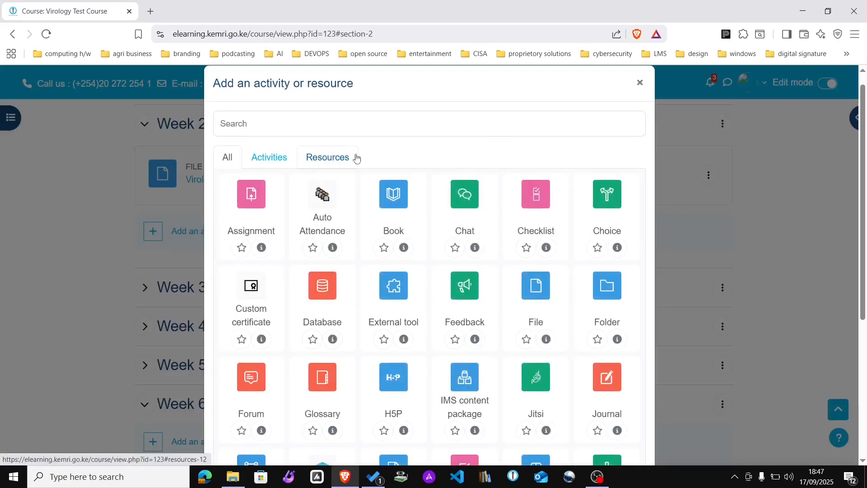
click(319, 121)
text(link)
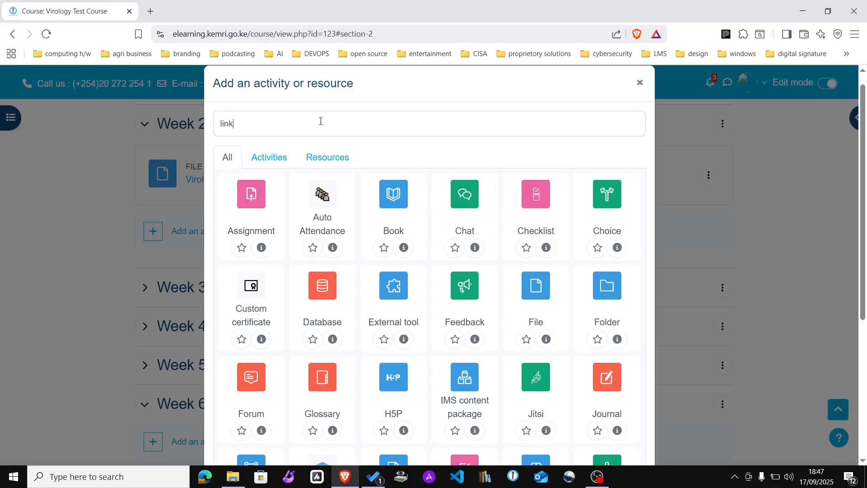
key(BackSpace)
key(BackSpace)
key(BackSpace)
key(BackSpace)
text(url)
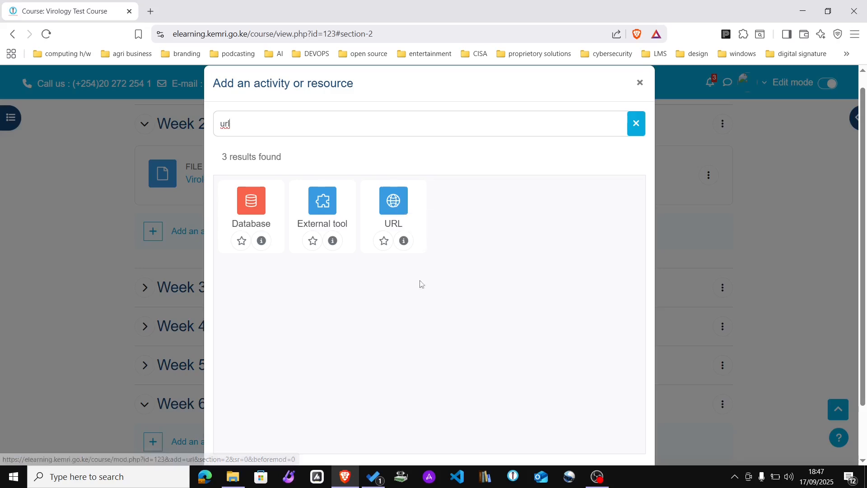
Step: Start a new URL resource and copy the An Introduction To Virology YouTube video's address
click(392, 198)
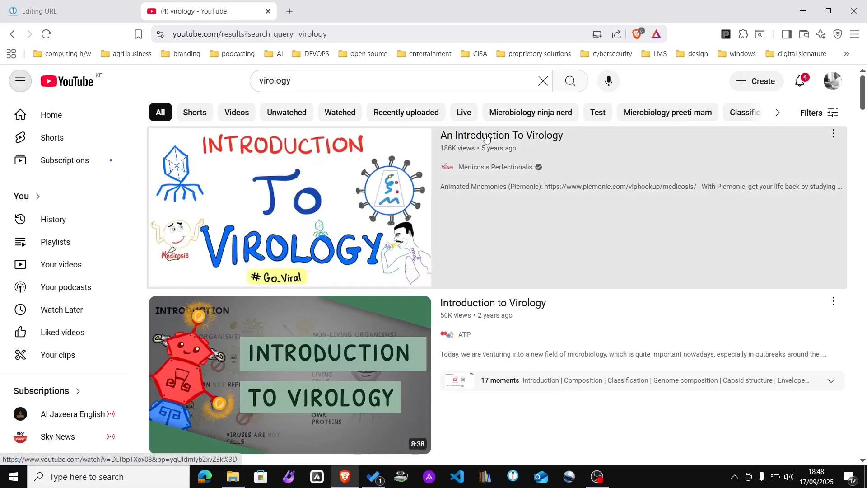
click(486, 138)
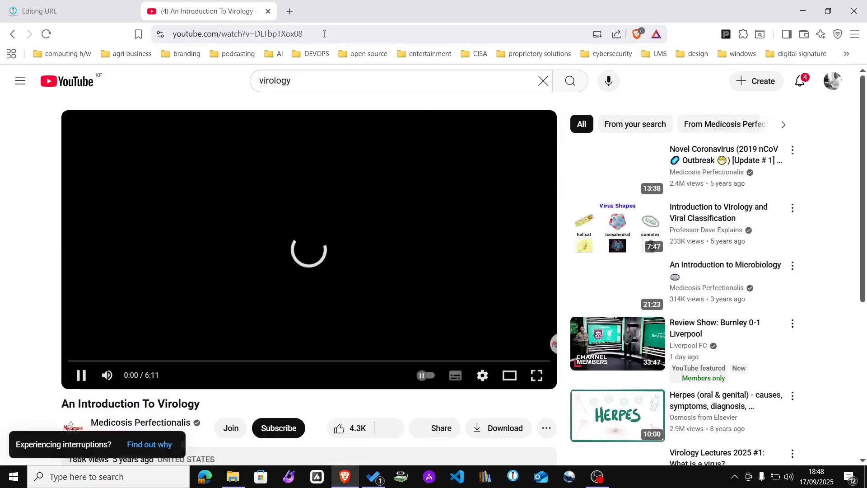
click(324, 34)
key(ctrl+c)
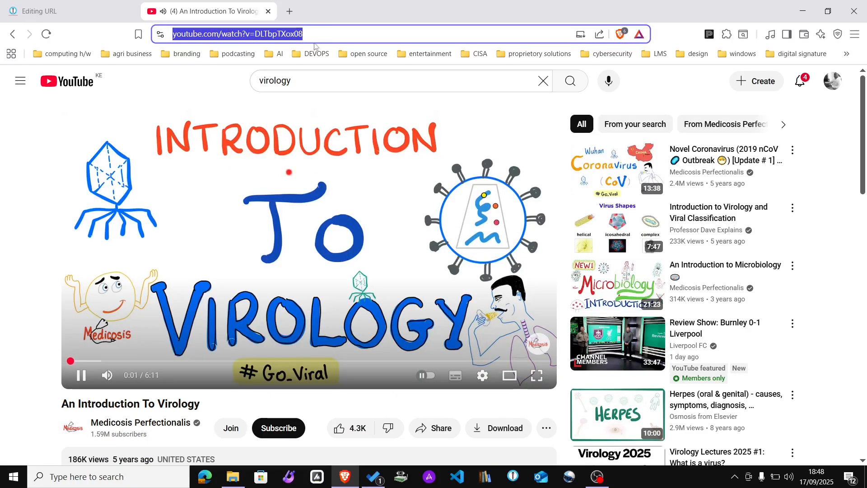
click(68, 11)
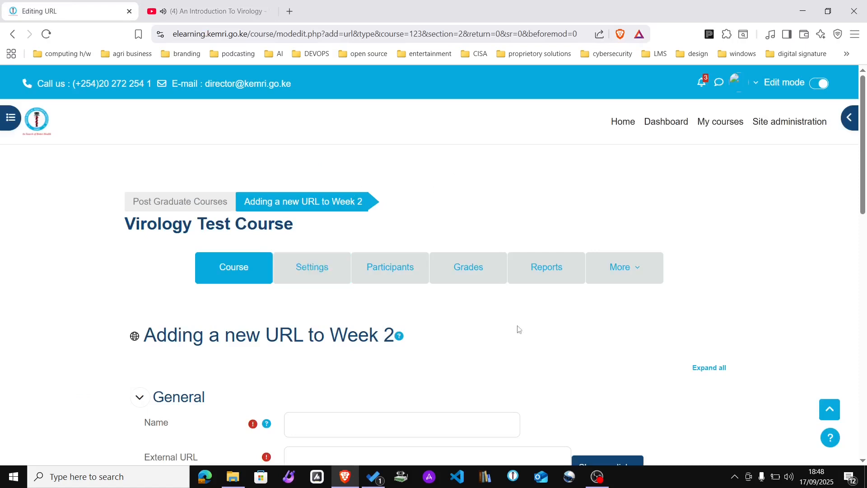
drag(862, 207, 865, 268)
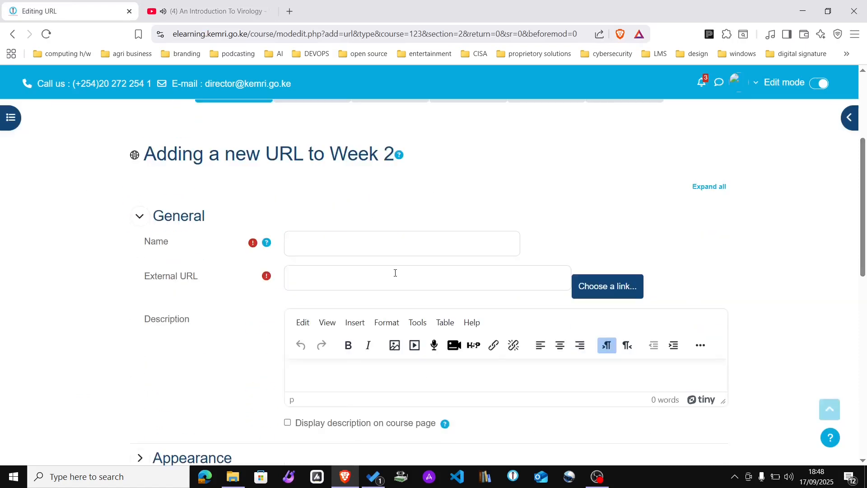
Step: Name the URL 'Introduction to virology', paste the video link, and add description 'This is a basic introduction to virology.'
click(360, 235)
text(Intro)
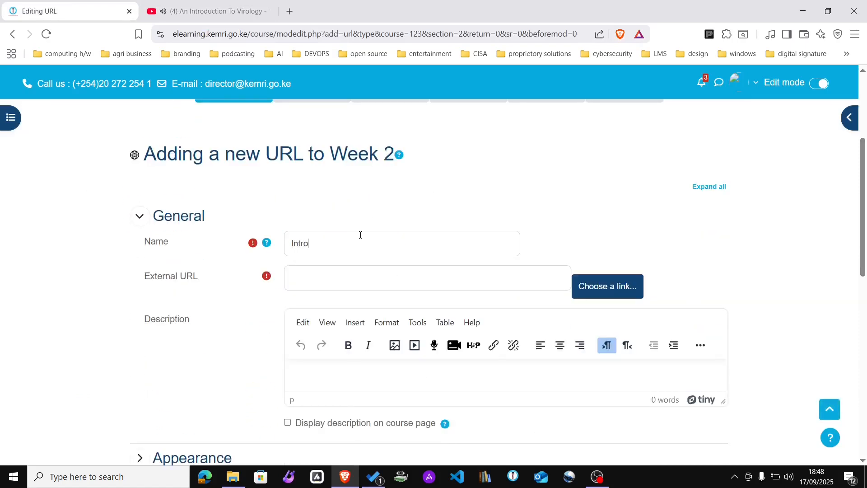
text(duction to virology)
click(313, 274)
key(ctrl+v)
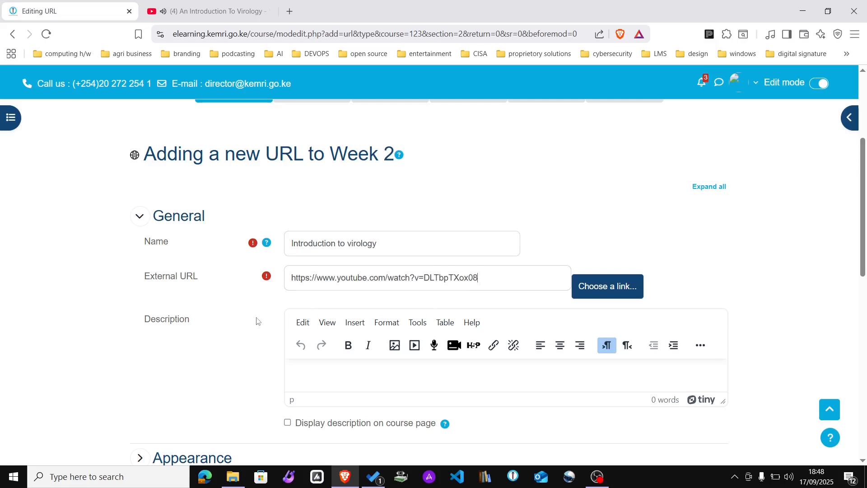
click(413, 379)
text(This is a basic introduct)
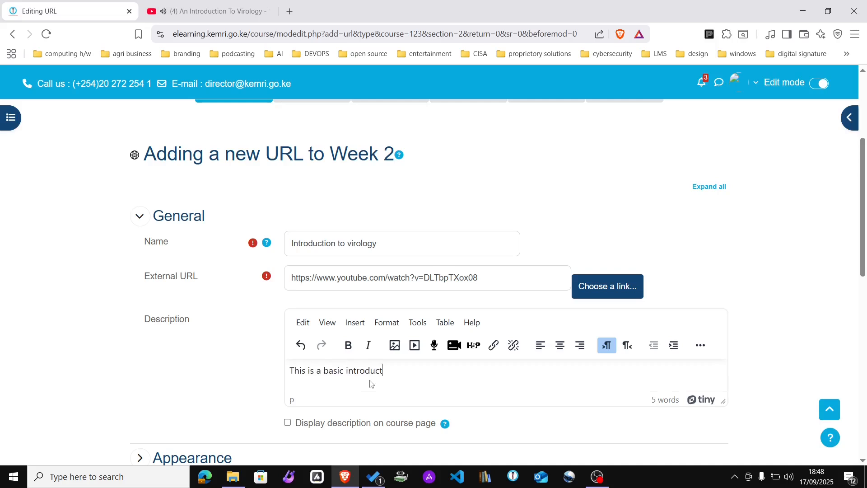
text(ion to virology.)
scroll(336, 318, down, 4)
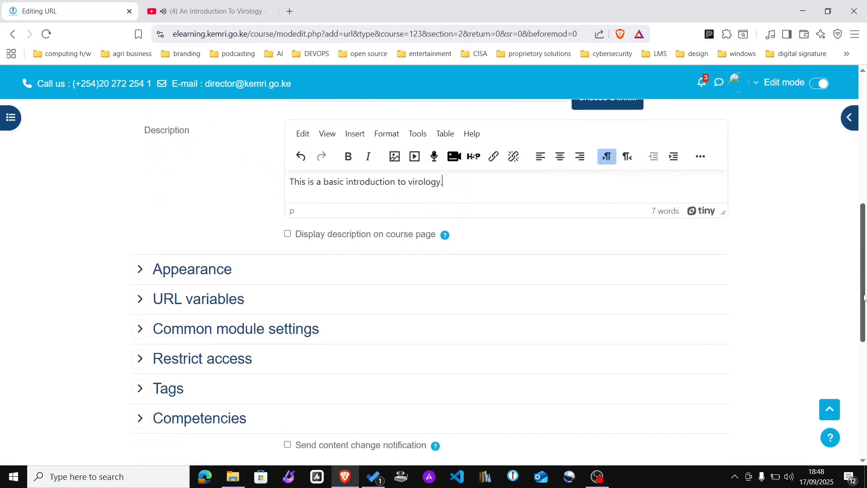
click(139, 269)
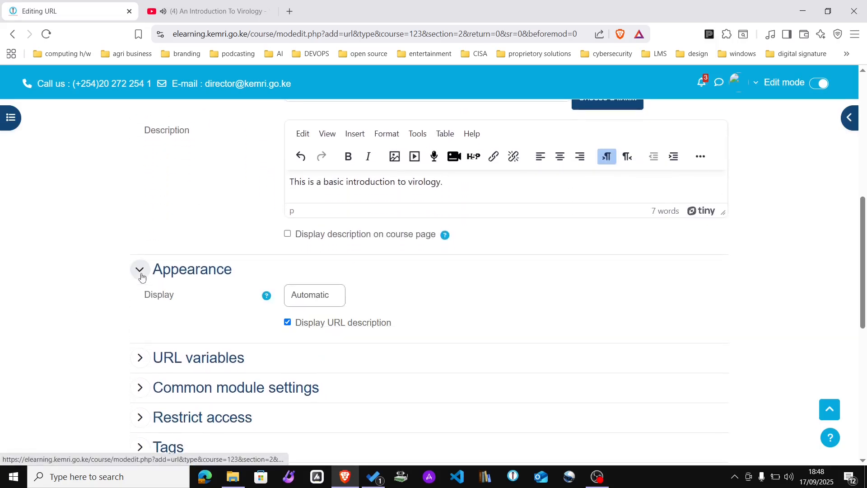
Step: Set the Introduction to virology link's display to In pop-up and save it
click(315, 298)
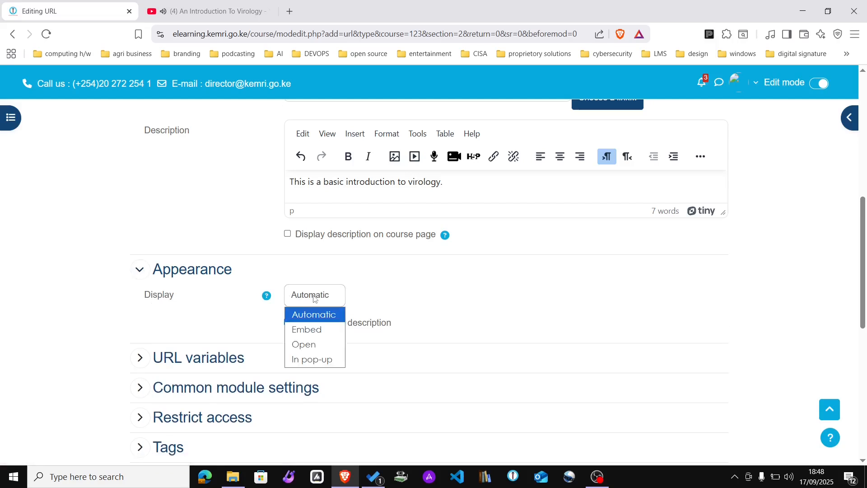
click(312, 359)
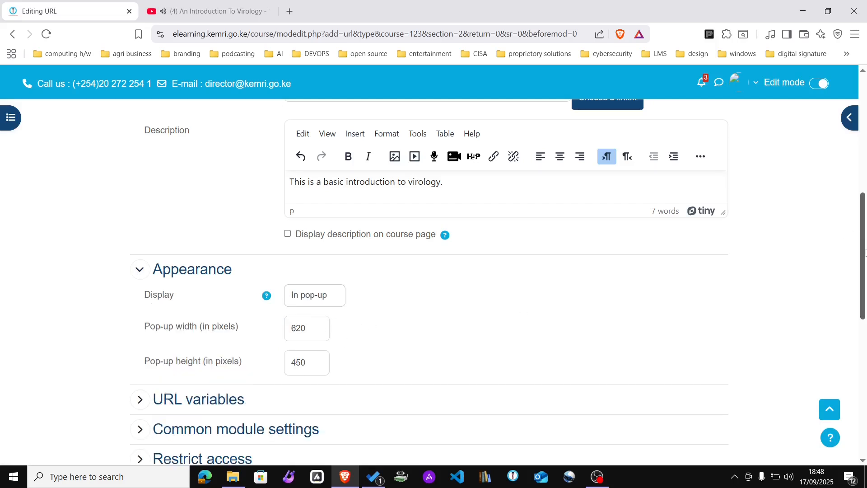
drag(864, 254, 864, 317)
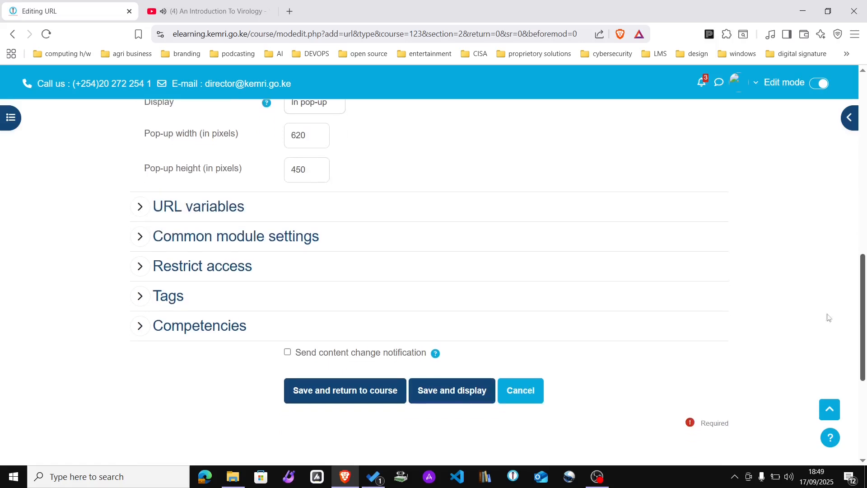
click(320, 390)
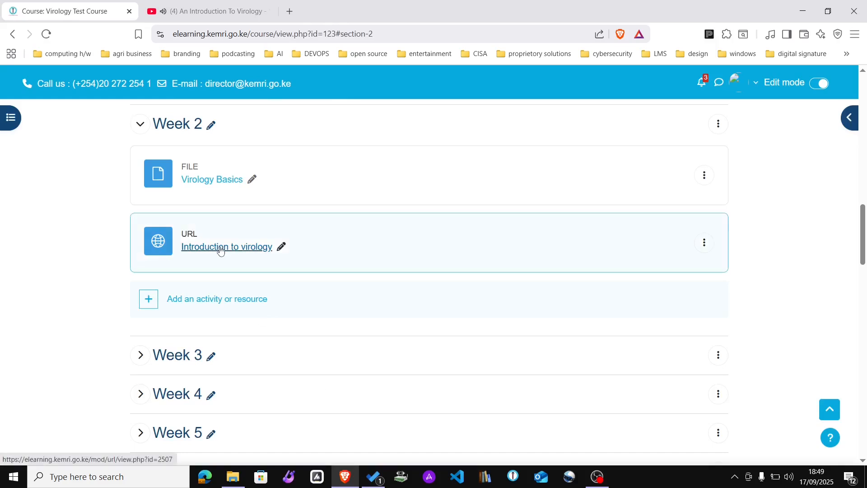
click(220, 247)
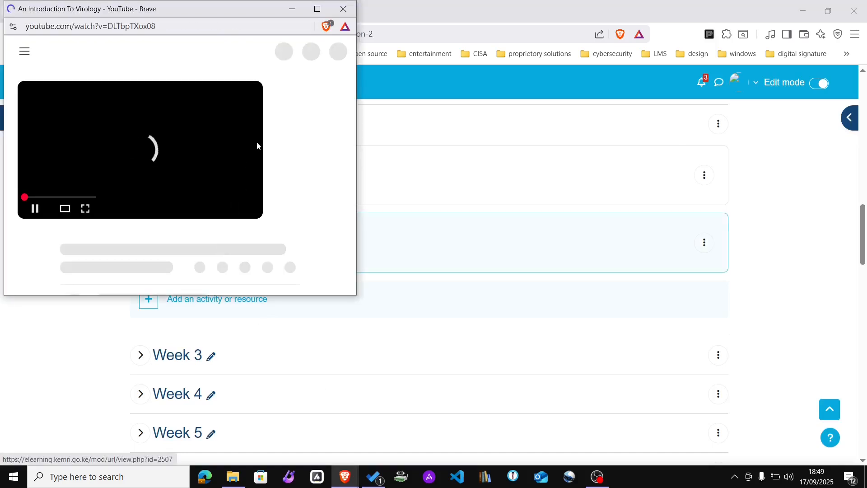
drag(225, 2, 599, 77)
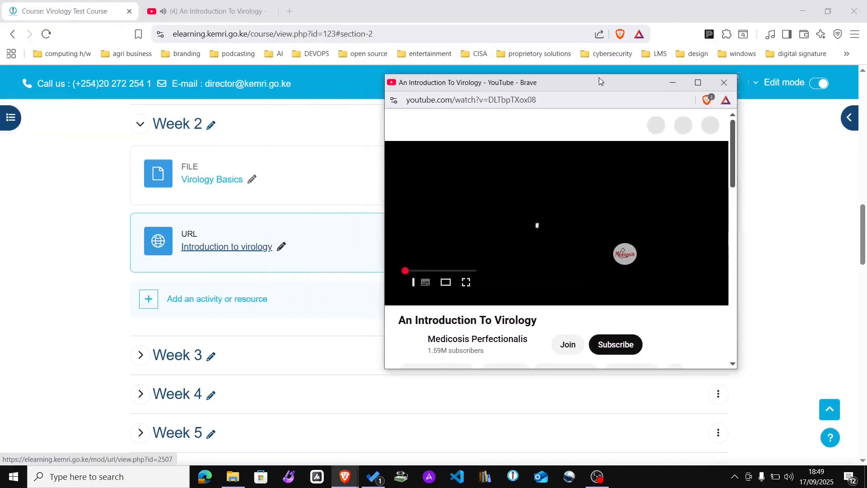
click(700, 83)
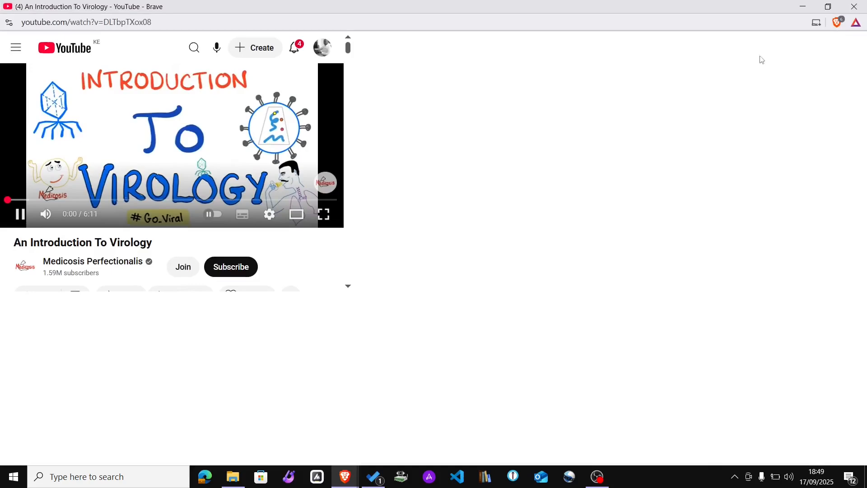
click(827, 6)
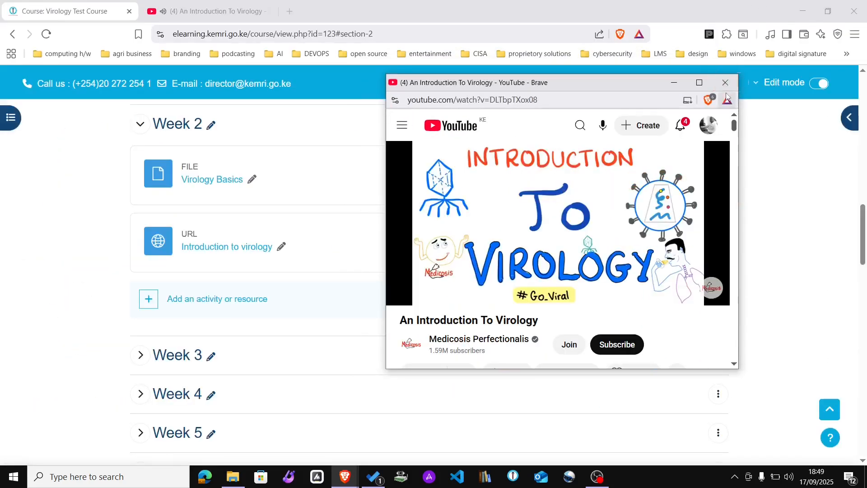
click(725, 84)
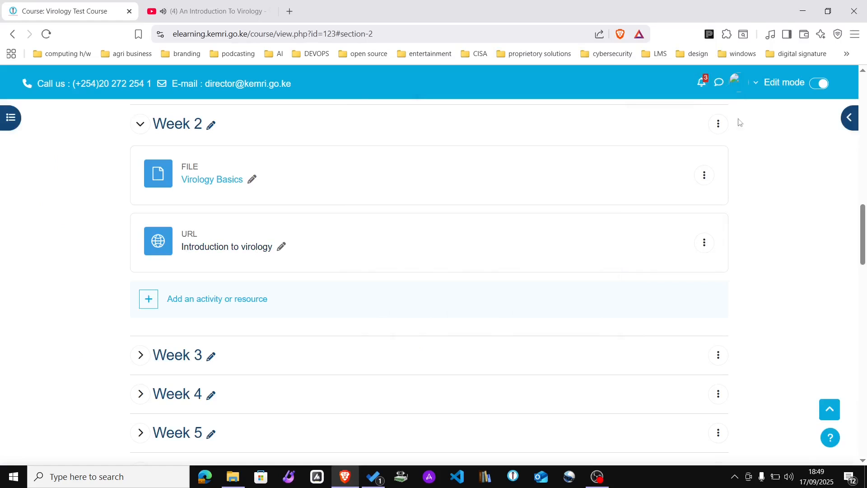
Step: Collapse the General and Week 1 sections and close the YouTube video tab
drag(862, 235, 857, 133)
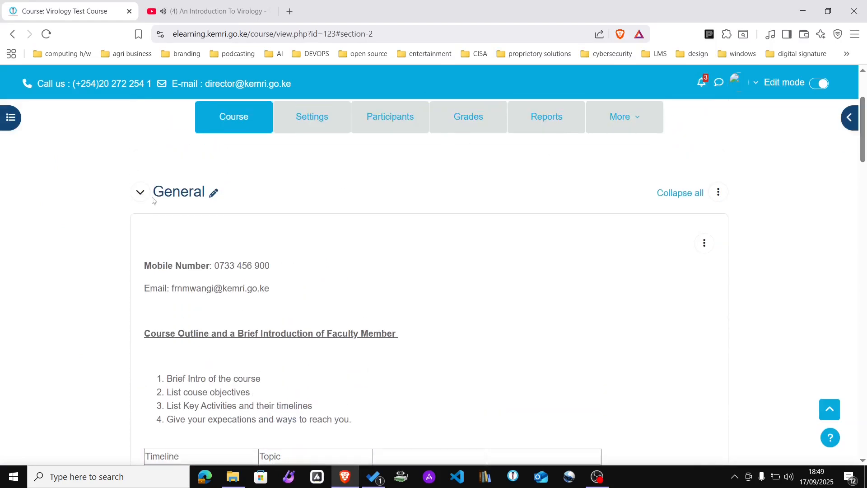
click(137, 197)
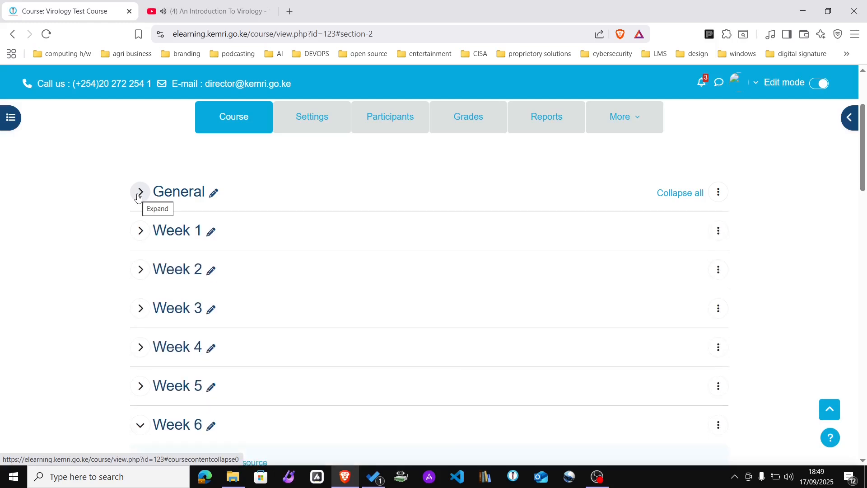
click(140, 231)
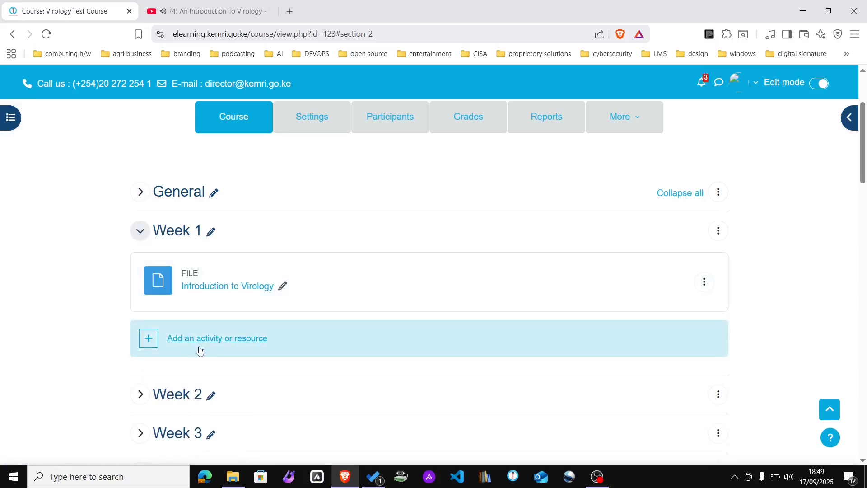
click(140, 231)
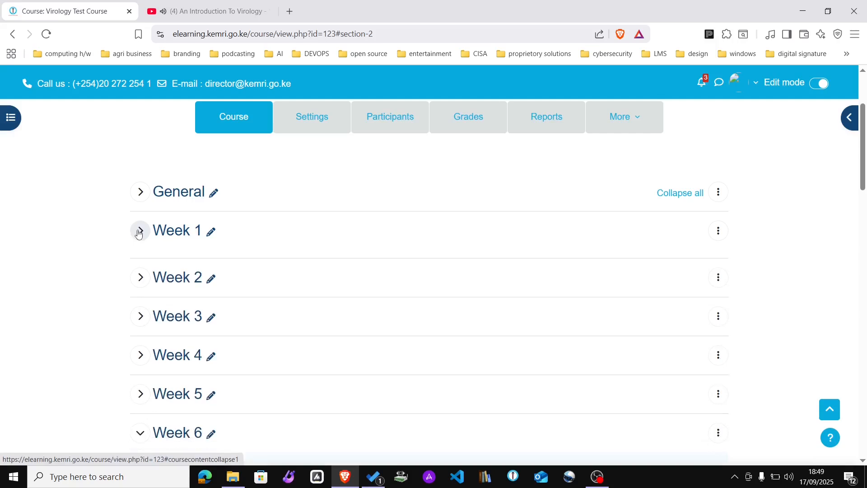
drag(864, 160, 864, 124)
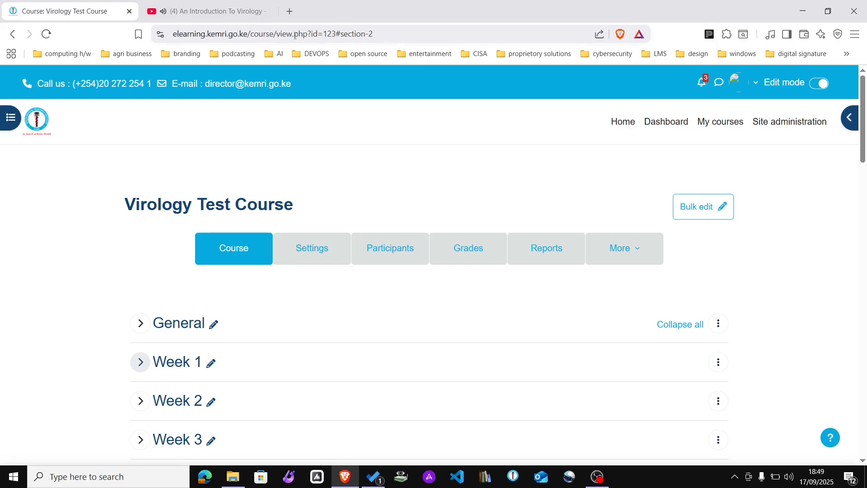
click(267, 12)
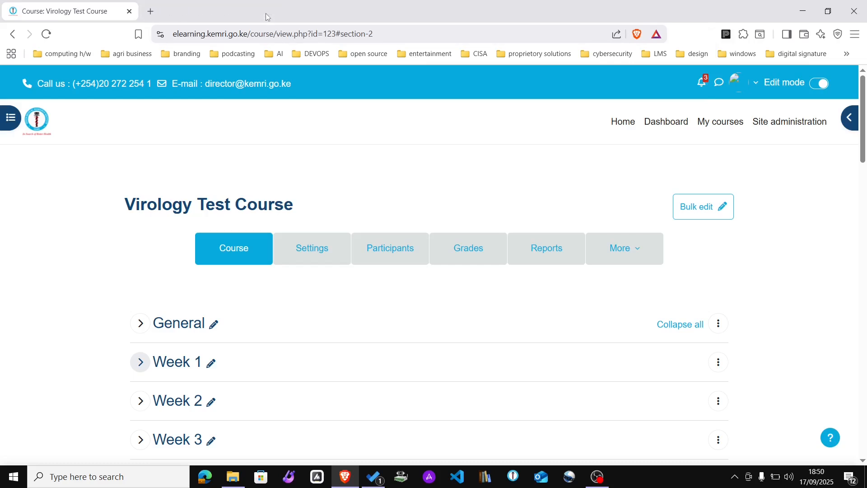